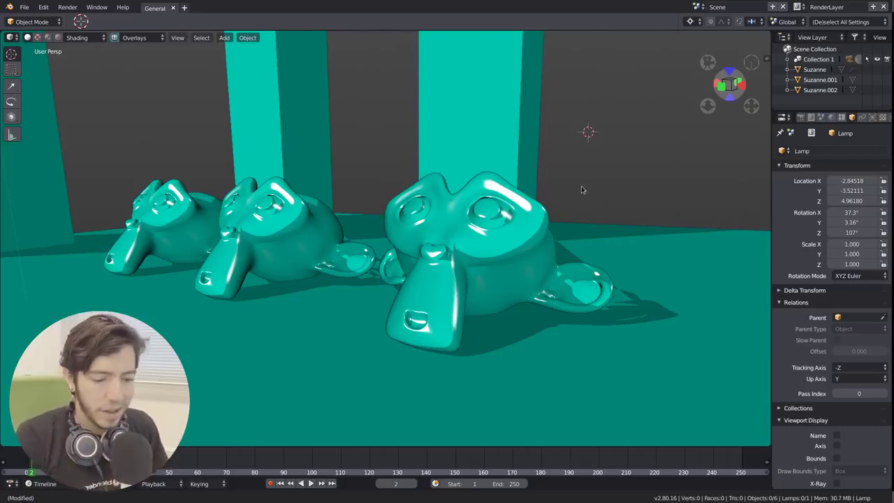
Step: Turn on the Wireframes overlay for all objects and zoom in on a monkey head
left_click(507, 209)
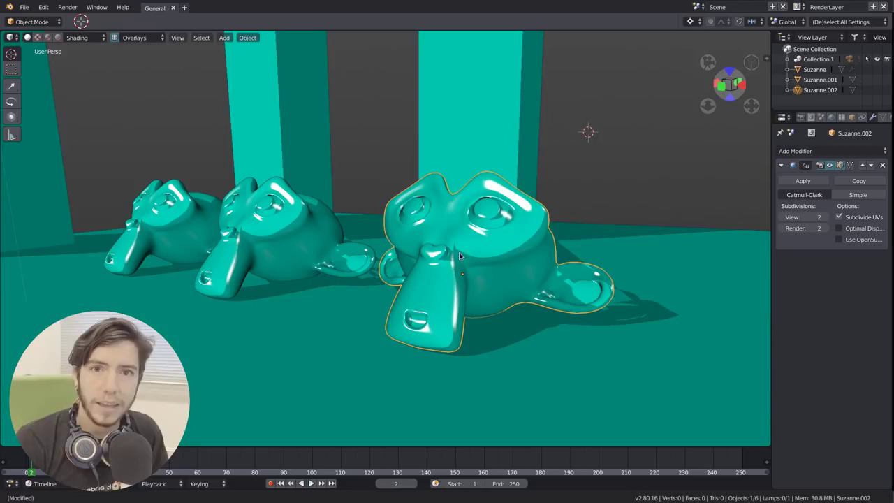
key("alt+a")
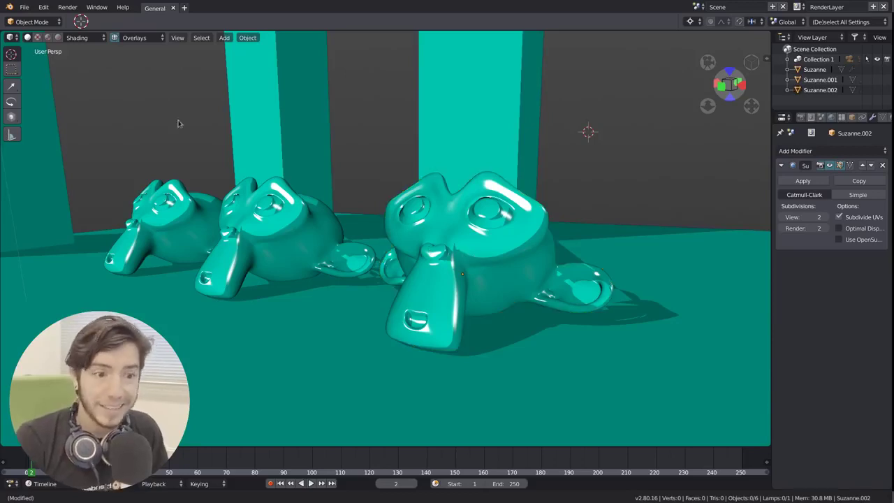
left_click(141, 38)
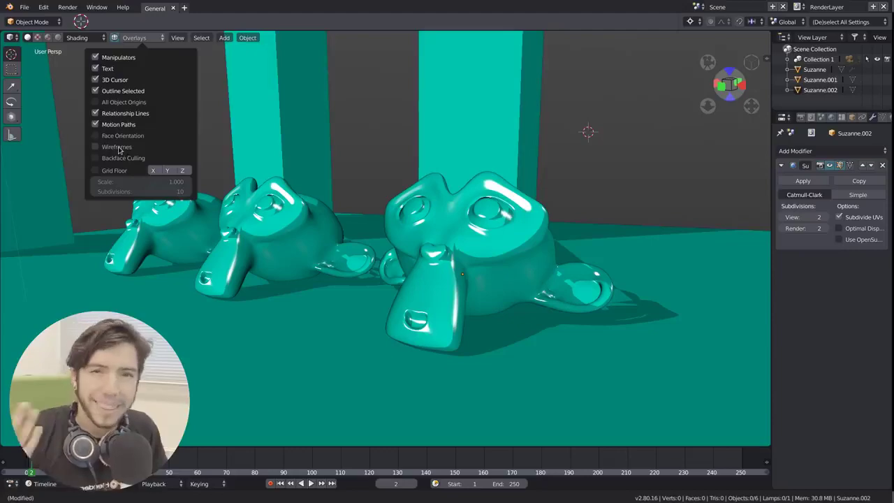
left_click(117, 147)
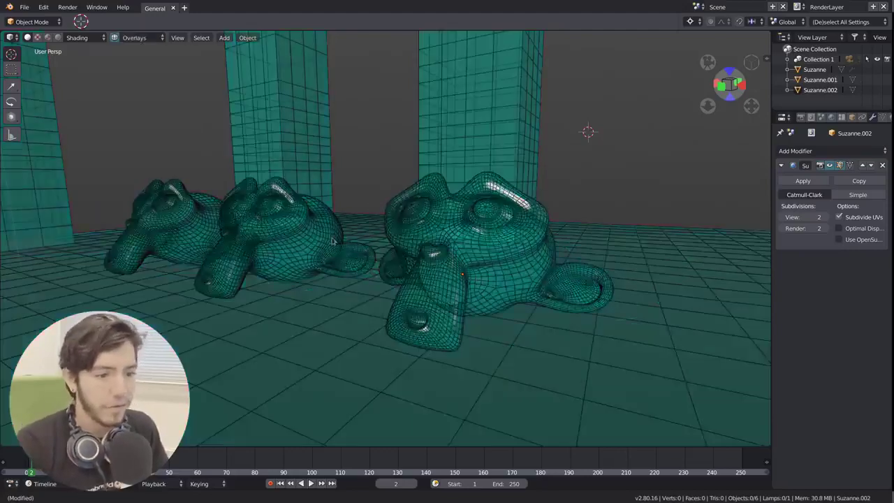
middle_click_drag(333, 241, 364, 202)
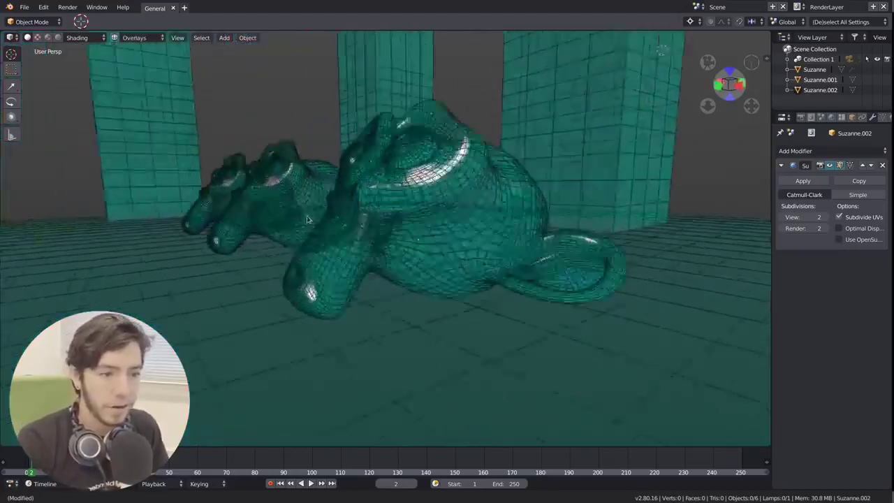
scroll(364, 201, "up", 6)
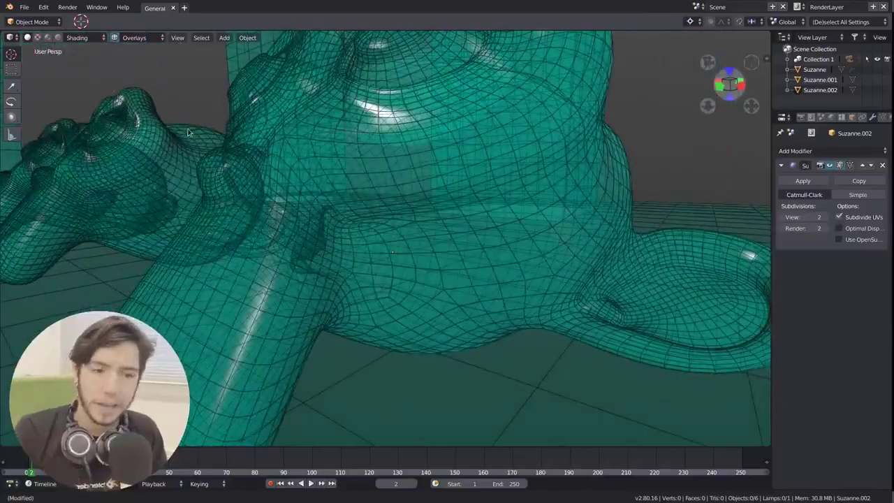
Step: Lower X-Ray alpha to 0.0 for see-through surfaces, then orbit and zoom around the heads
left_click(98, 38)
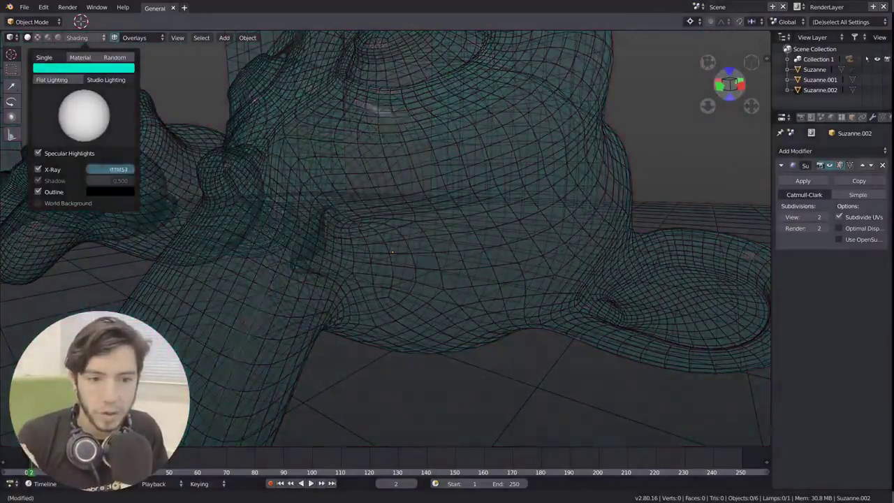
left_click_drag(129, 170, 87, 169)
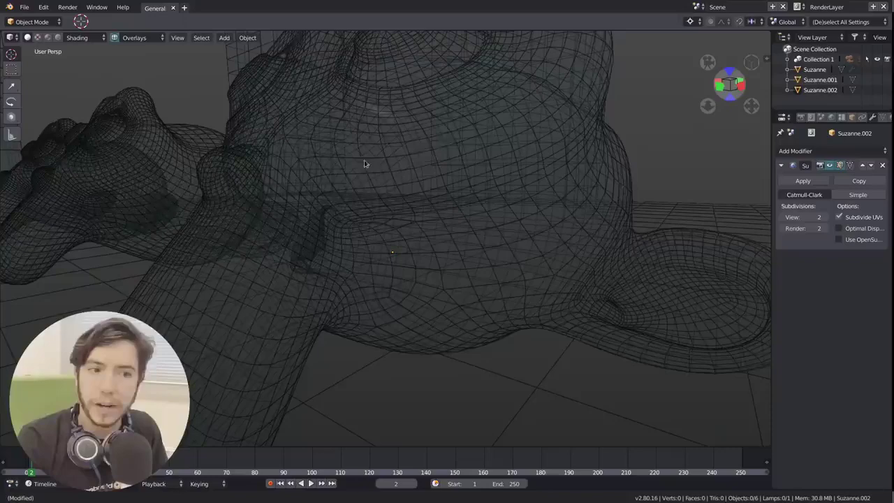
middle_click_drag(409, 149, 442, 157)
scroll(442, 157, "up", 6)
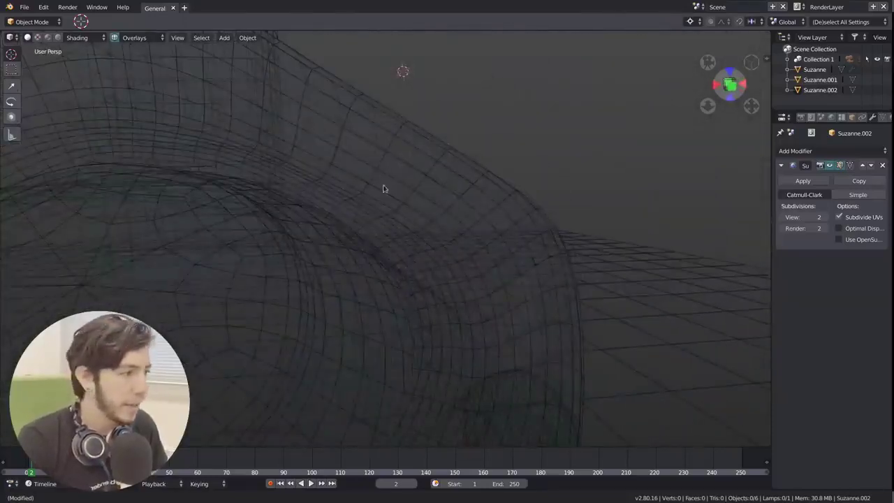
scroll(385, 188, "down", 6)
middle_click_drag(298, 260, 330, 225)
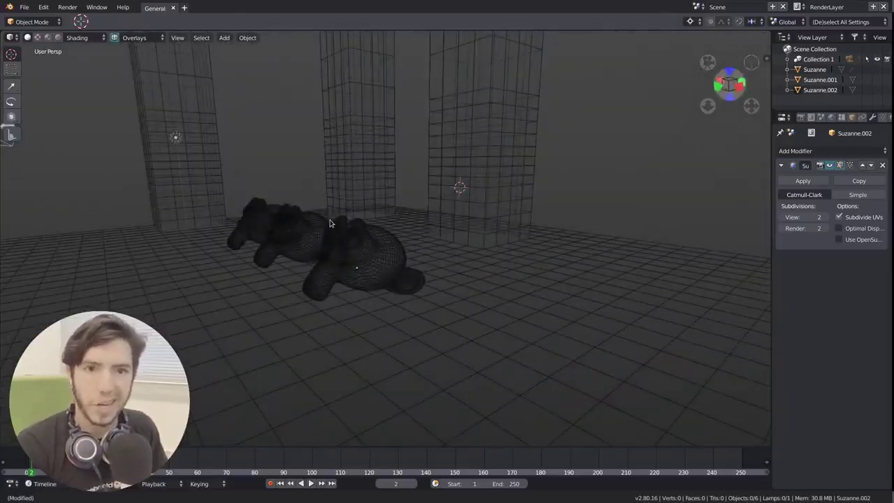
scroll(349, 230, "up", 4)
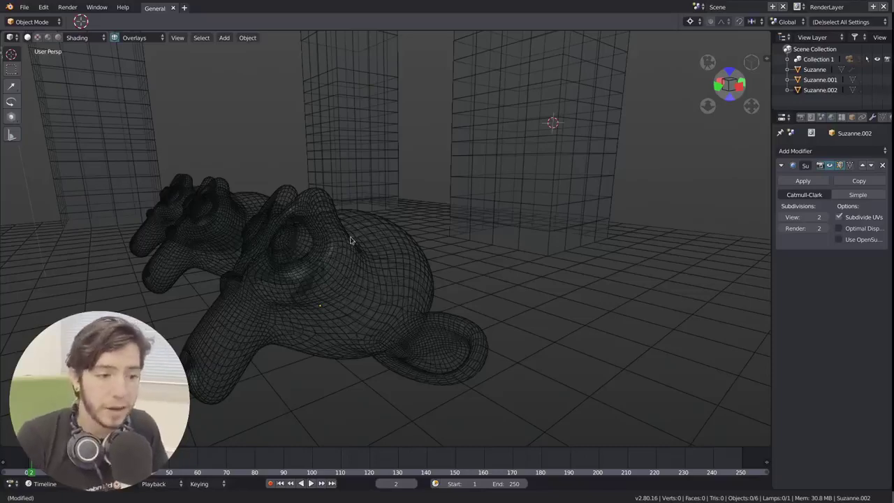
Step: Raise X-Ray opacity, disable X-Ray to enable Shadow, and toggle World Background on and off
left_click(91, 38)
mouse_move(105, 168)
left_mouse_down()
mouse_move(134, 169)
mouse_move(105, 169)
left_mouse_up()
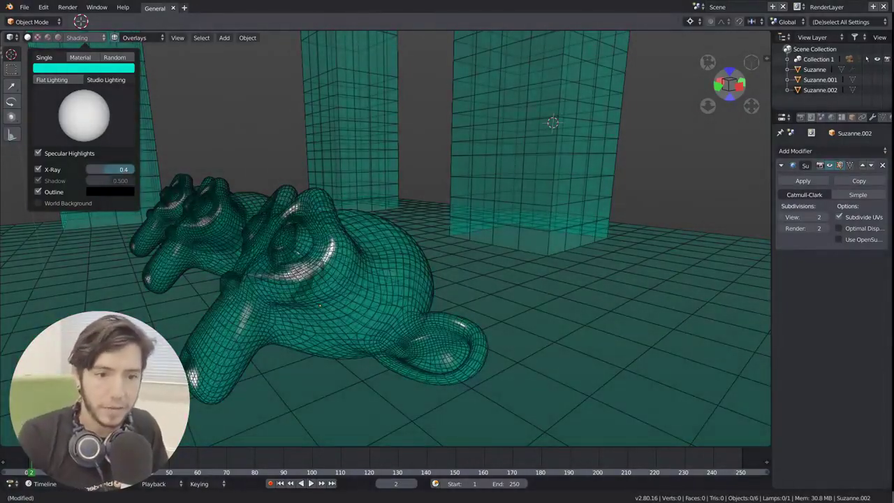
left_click(54, 171)
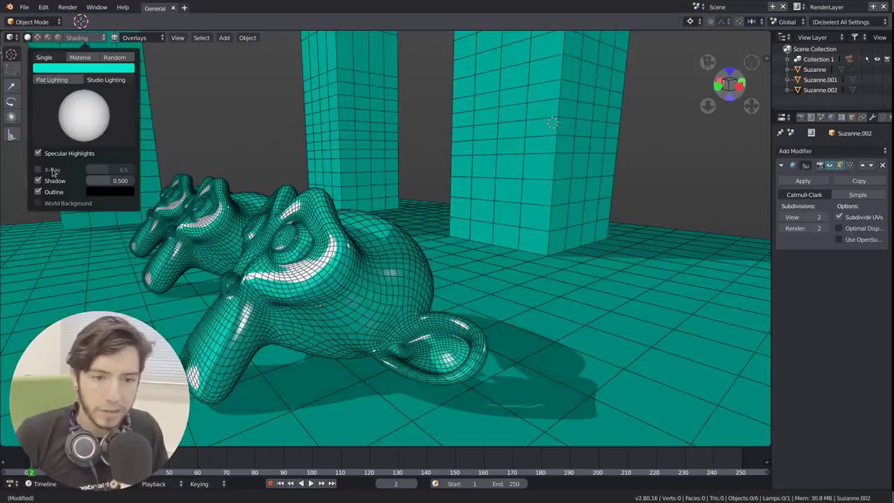
left_click(73, 205)
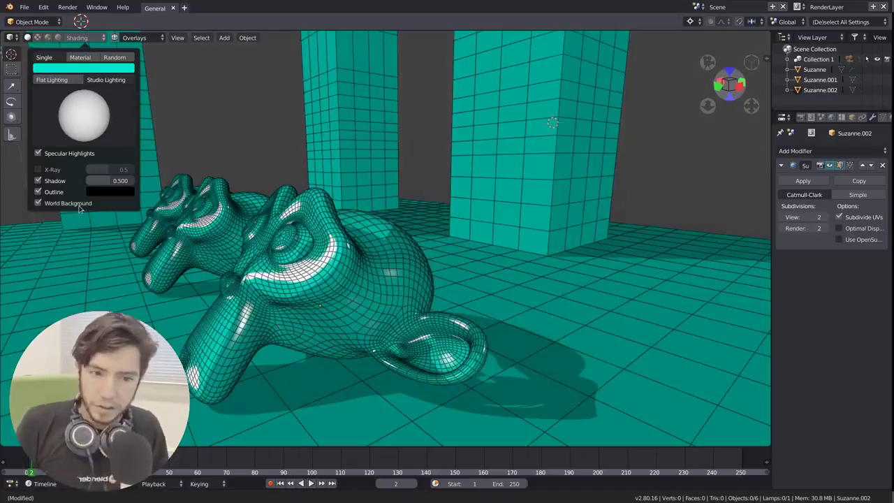
left_click(79, 204)
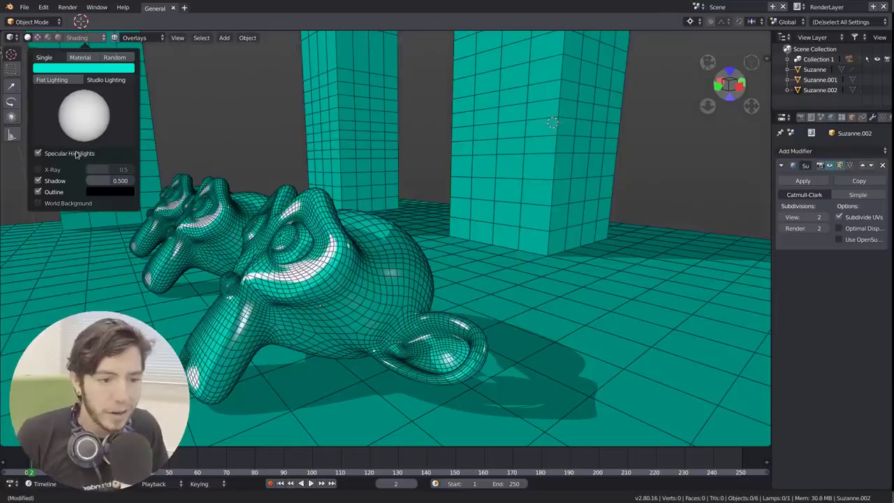
middle_click_drag(517, 133, 488, 140)
scroll(290, 195, "down", 4)
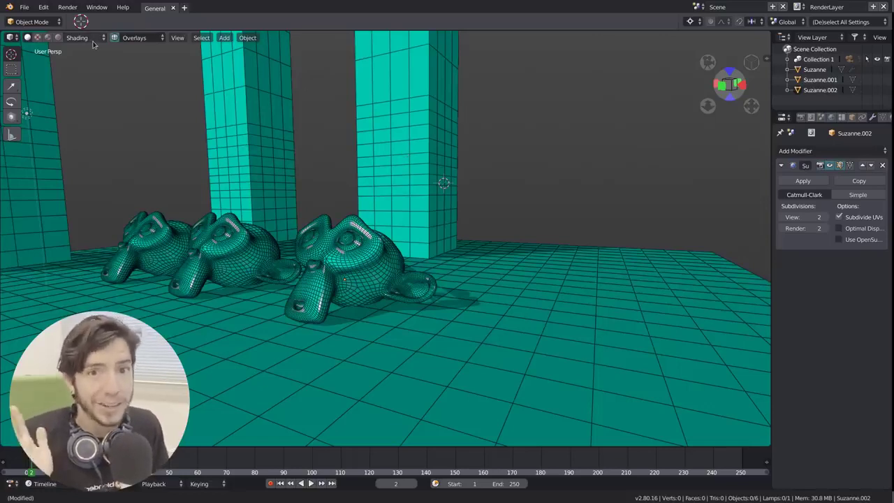
Step: Turn off the Wireframes overlay, select Suzanne.002 and open its subdivision modifier menu
left_click(134, 37)
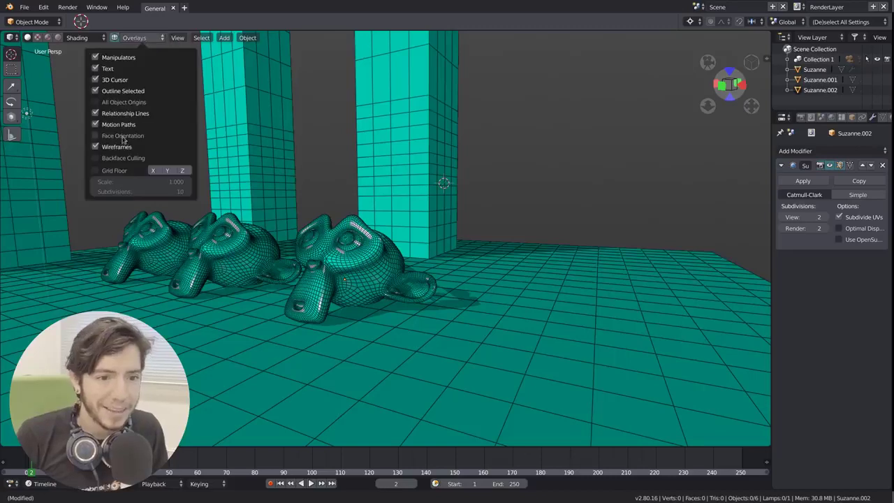
left_click(120, 146)
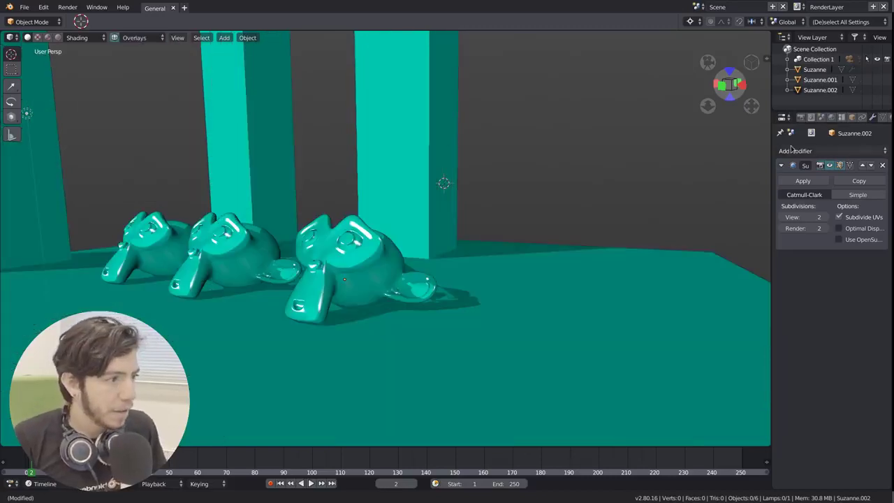
left_click(337, 242)
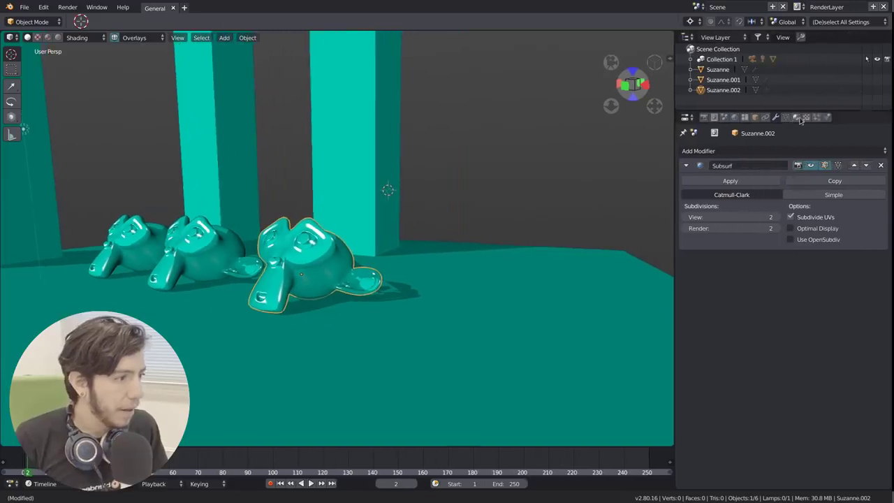
left_click(789, 151)
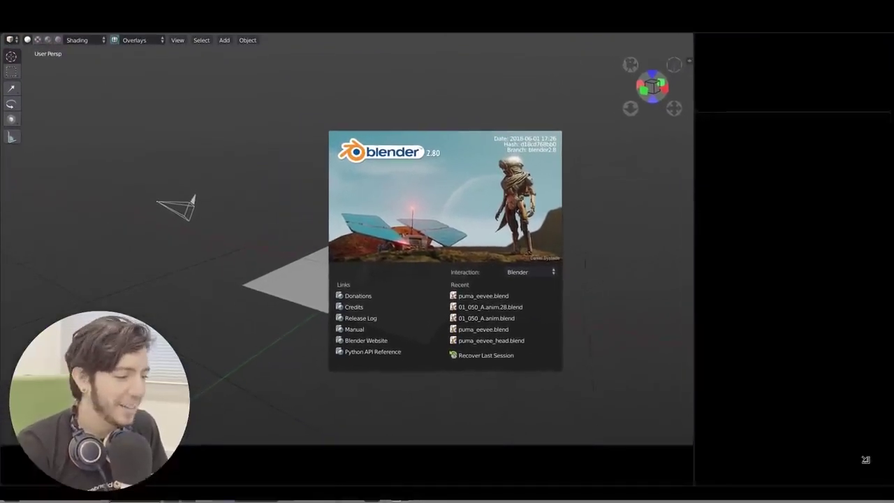
Step: Dismiss the 2.80 splash screen, select Suzanne and frame it in the view
left_click(457, 202)
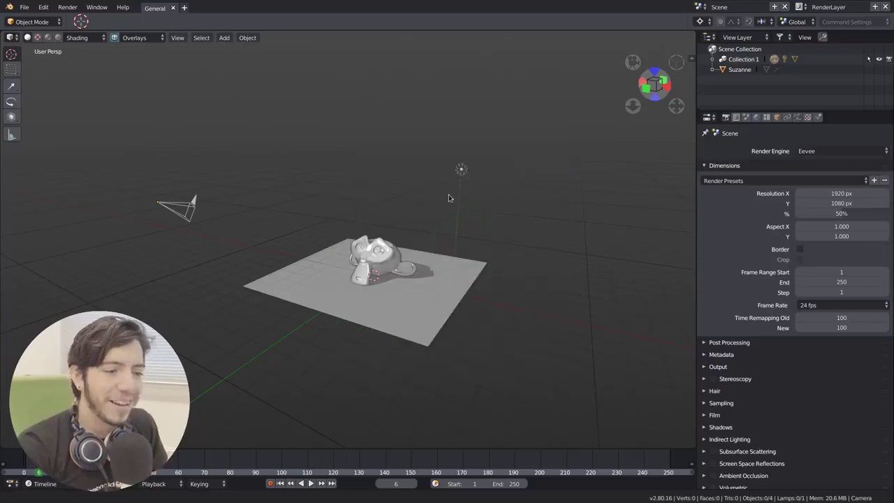
left_click(395, 283)
left_click(382, 265)
key("KP_Decimal")
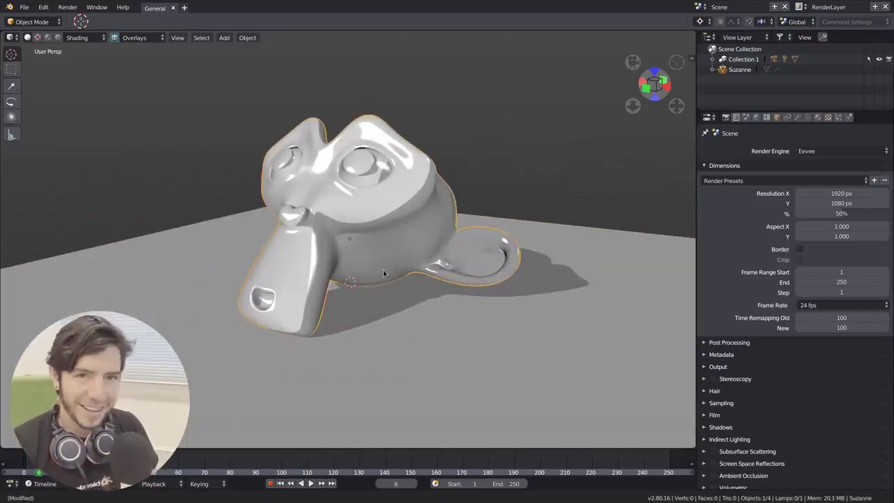
Step: Create a new material for Suzanne and expand its Viewport Display panel
left_click(818, 117)
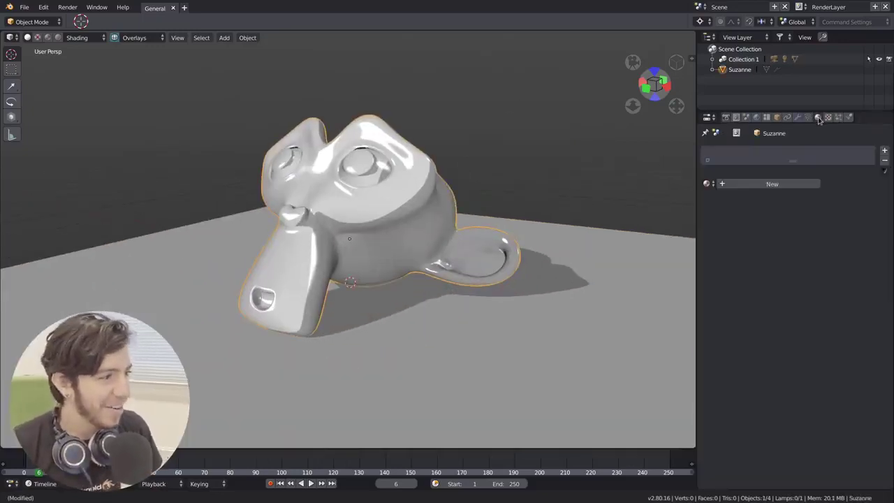
left_click(784, 184)
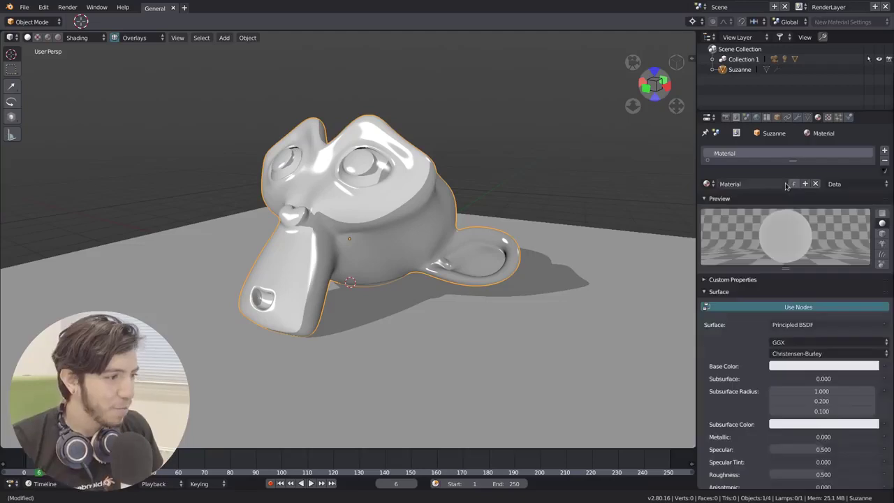
left_click(729, 200)
left_click(732, 223)
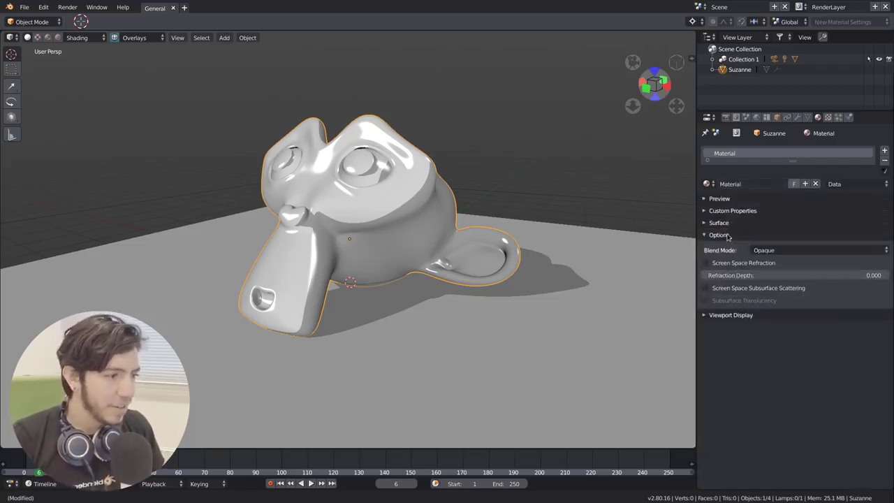
left_click(727, 235)
left_click(735, 247)
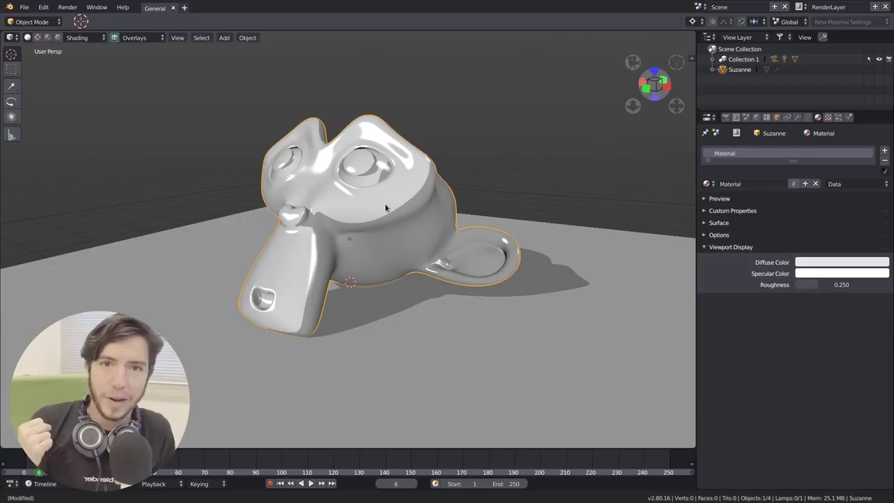
Step: Pick an orange-red Viewport Display diffuse colour for Suzanne
left_click(77, 37)
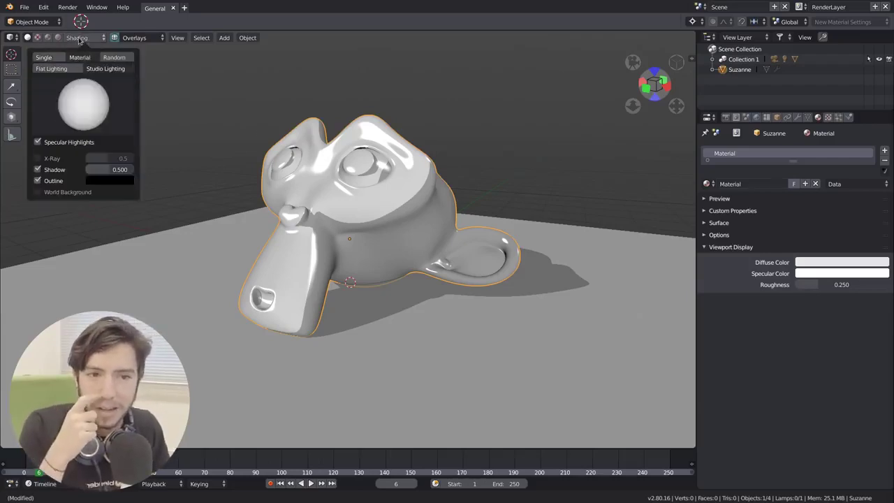
left_click(842, 263)
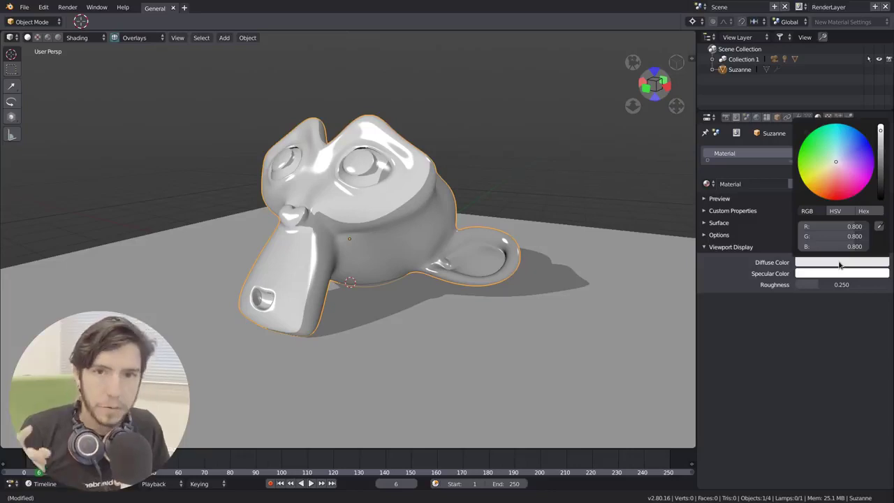
mouse_move(840, 178)
left_mouse_down()
mouse_move(827, 191)
mouse_move(836, 190)
left_mouse_up()
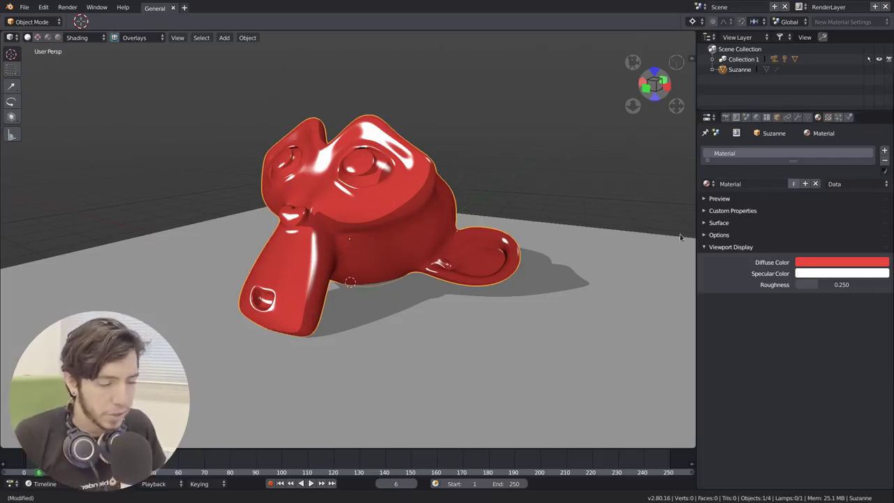
Step: Make Suzanne's viewport specular colour a saturated green and orbit to face the head
left_click(830, 273)
left_click_drag(838, 183, 812, 174)
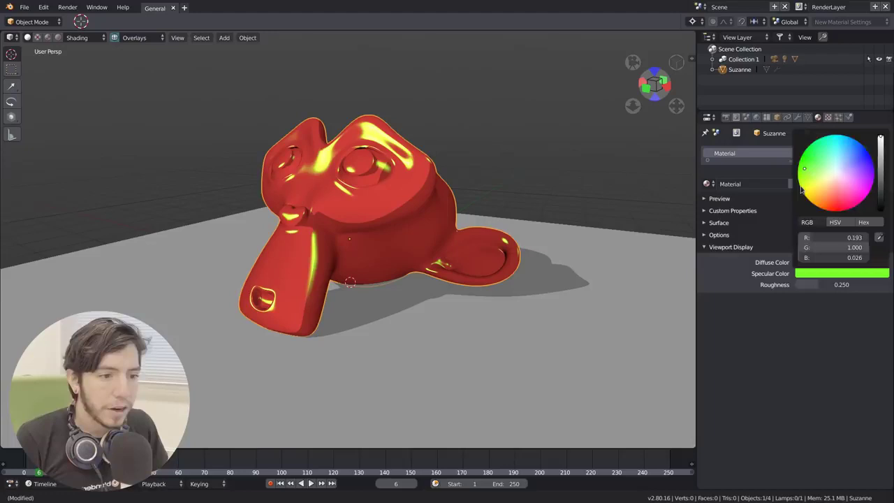
left_click_drag(841, 284, 863, 283)
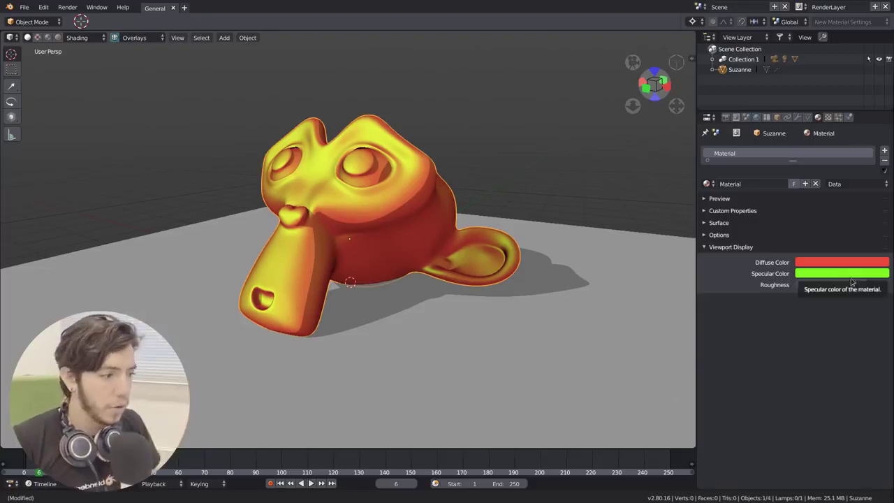
middle_click_drag(467, 256, 224, 215)
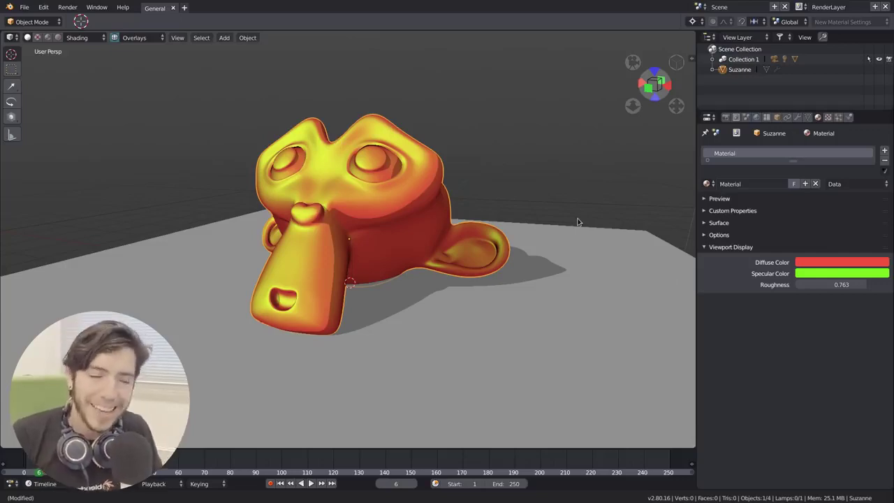
left_click(744, 248)
left_click(743, 248)
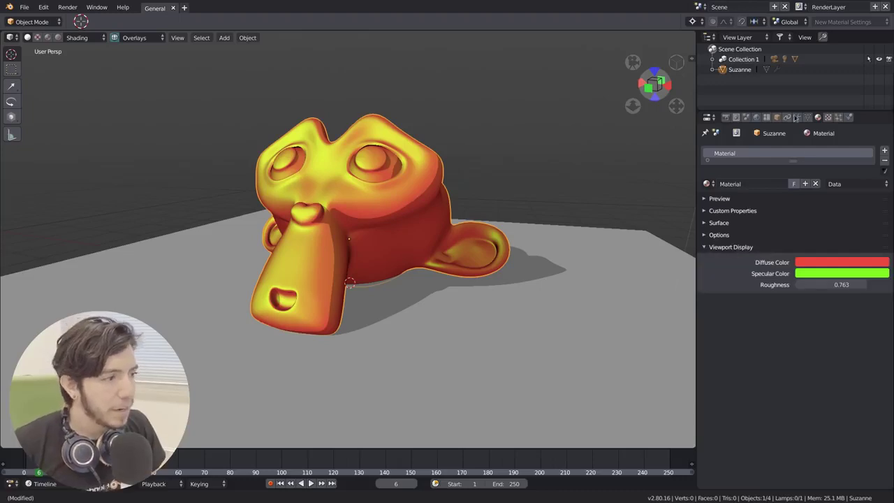
Step: In Scene Viewport Display, drag the Light Direction sphere to lengthen Suzanne's shadow
left_click(745, 117)
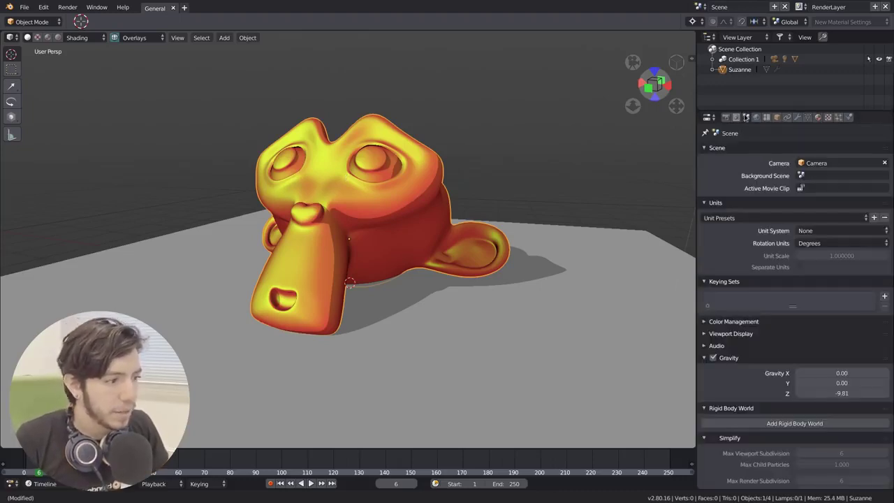
left_click(729, 358, "ctrl")
left_click(743, 196)
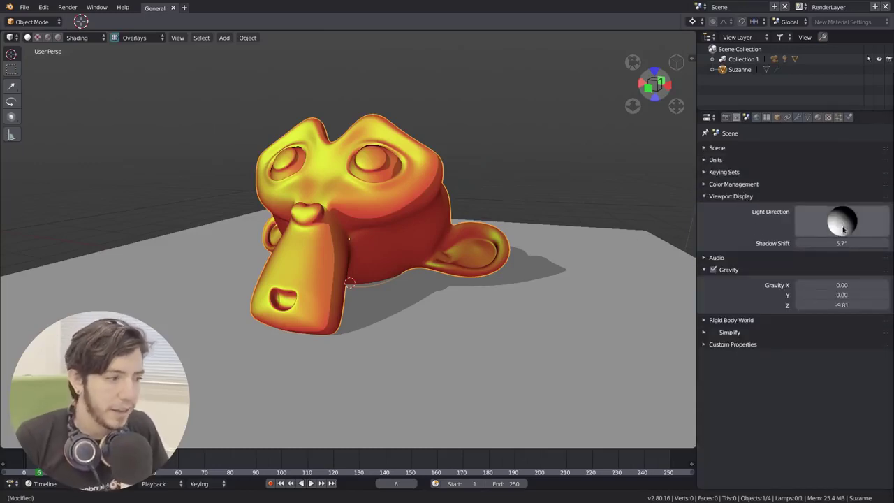
mouse_move(843, 229)
left_mouse_down()
mouse_move(855, 220)
mouse_move(838, 224)
left_mouse_up()
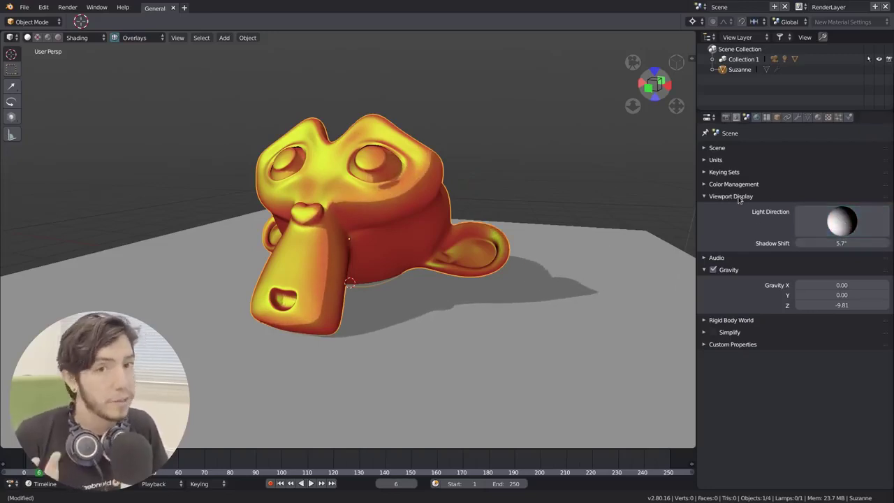
Step: Open Suzanne's object Viewport Display panel and toggle its name label on and off
left_click(776, 117)
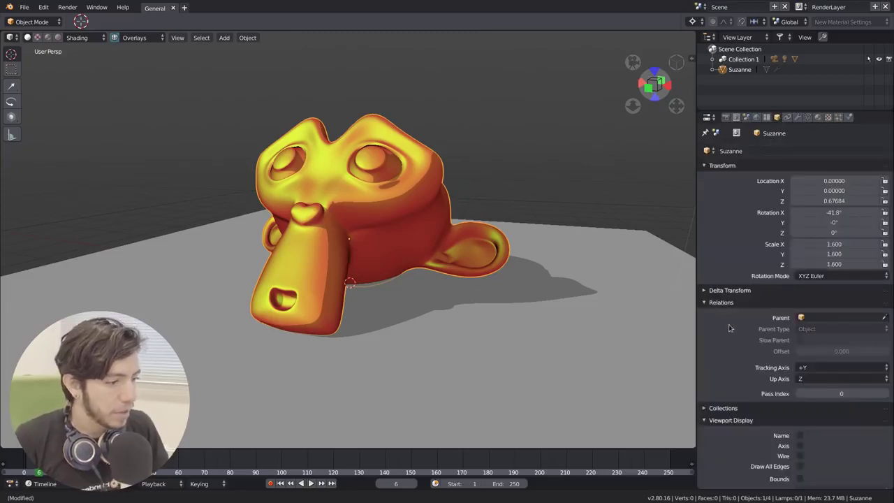
left_click(726, 303, "ctrl")
left_click(726, 296)
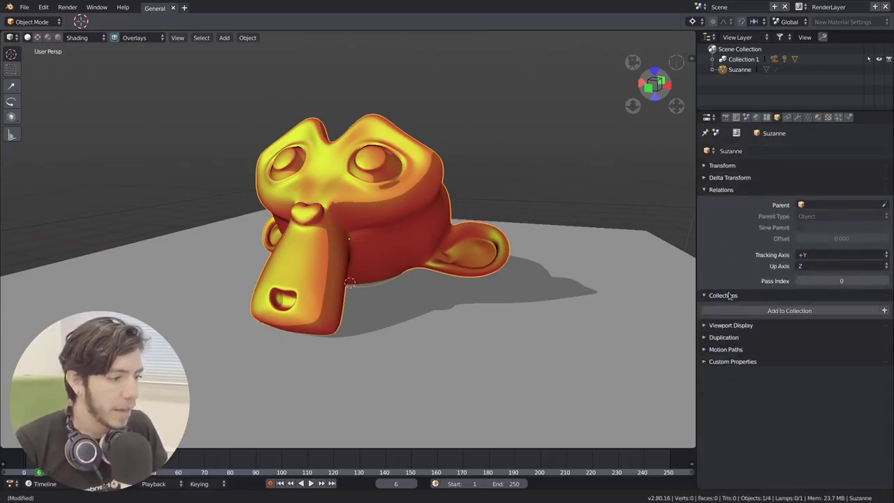
left_click(726, 295)
left_click(733, 308)
left_click(800, 322)
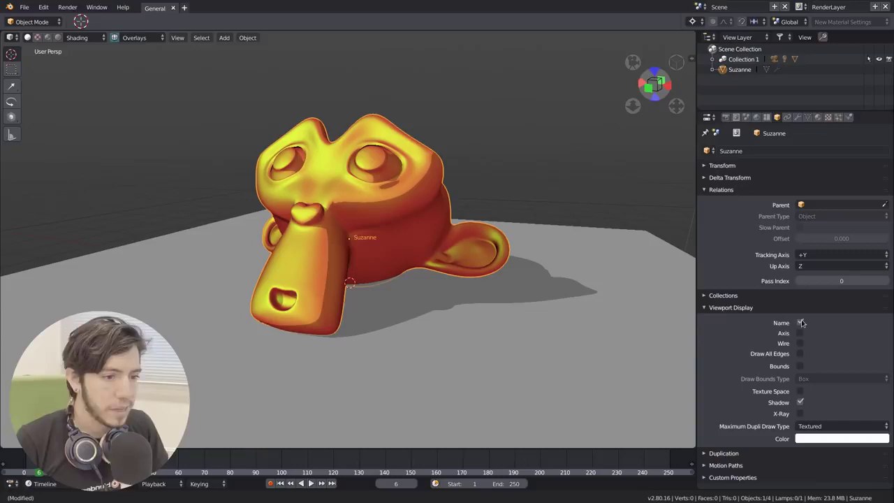
left_click(801, 323)
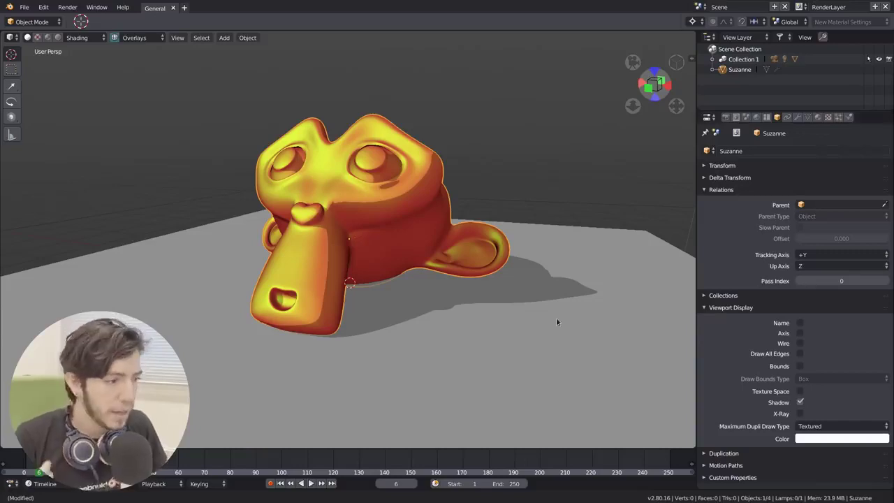
left_click(745, 309, "ctrl")
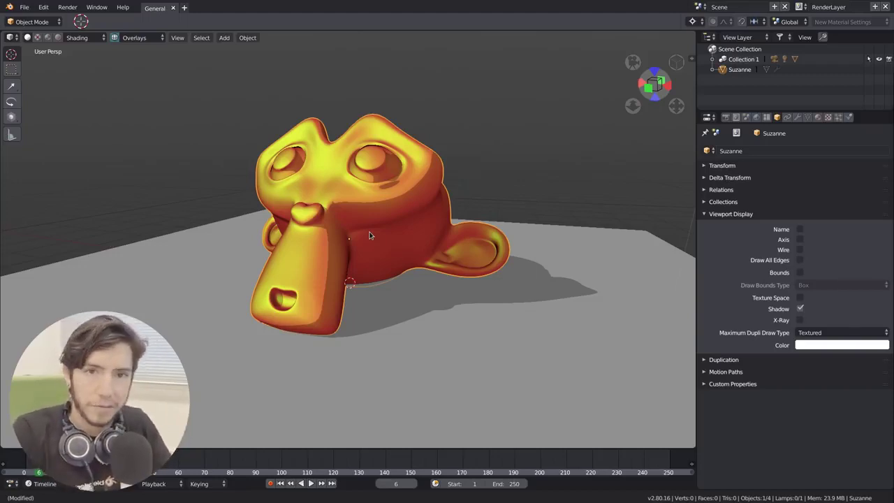
left_click(818, 116)
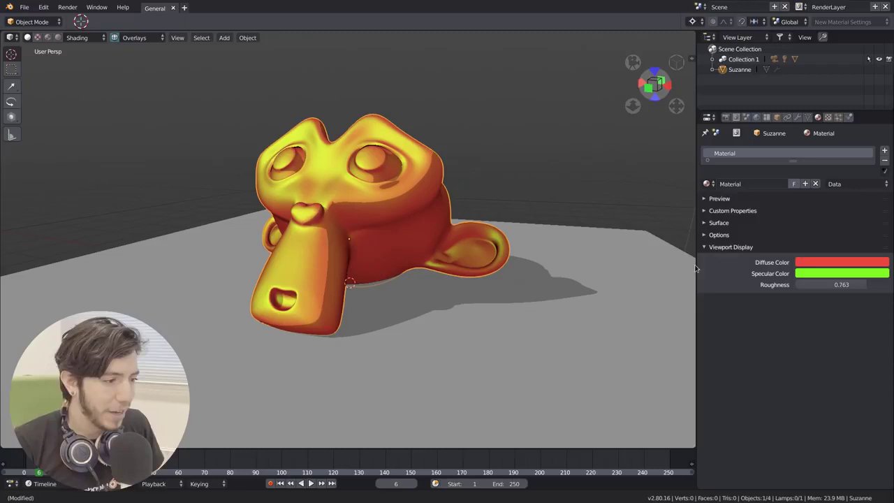
Step: Widen the 3D view by dragging the Properties divider to the right
left_click_drag(696, 264, 769, 262)
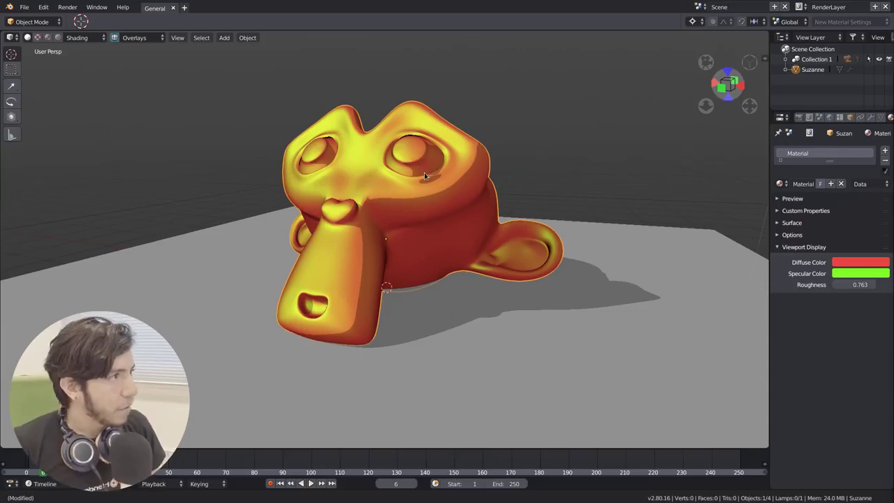
left_click(850, 118)
scroll(849, 119, "down", 2)
Step: Expand the material's Surface and Options panels to inspect Blend Mode
left_click(839, 117)
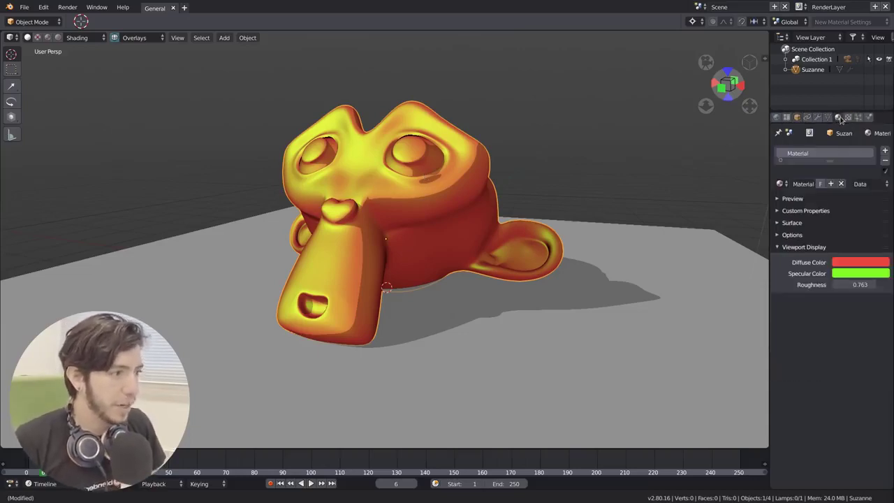
left_click(815, 235)
left_click(814, 225)
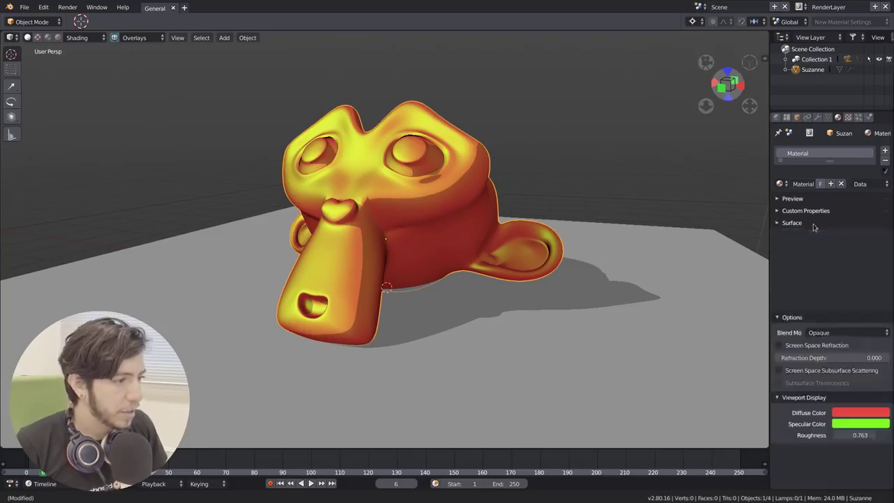
left_click(814, 235)
left_click(813, 234)
left_click(814, 235)
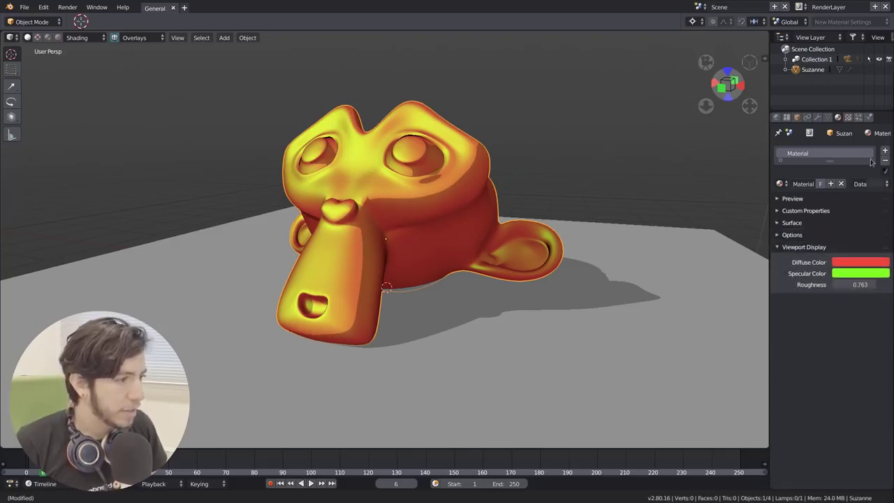
Step: Show Suzanne's mesh data properties and collapse the Geometry Data section
left_click(829, 116)
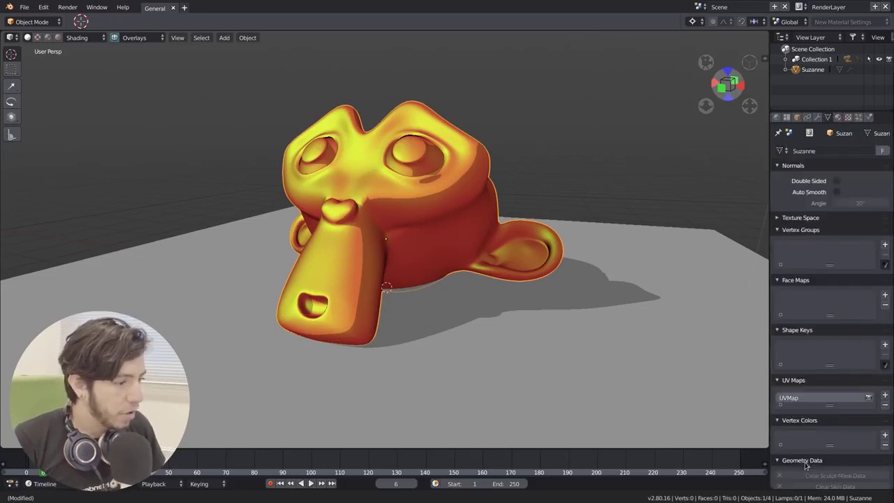
scroll(806, 466, "down", 3)
left_click(808, 394)
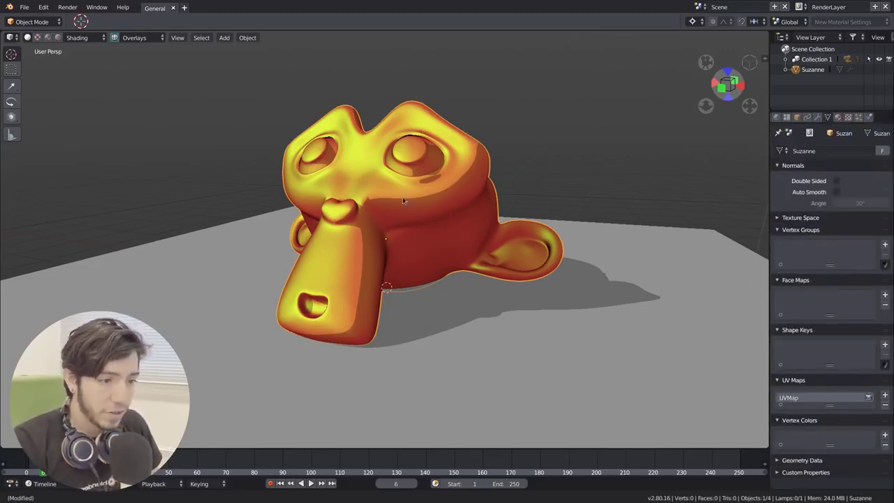
Step: Add a Single Bone armature beside Suzanne
key("shift+a")
mouse_move(377, 231)
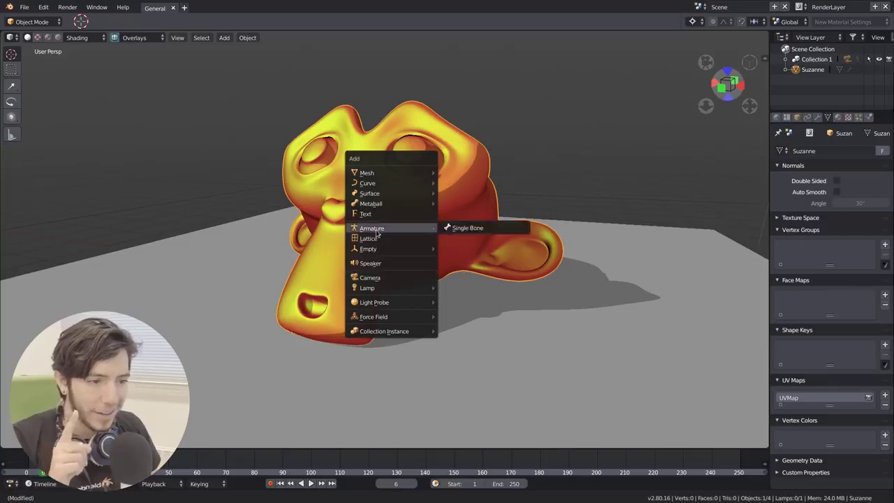
left_click(467, 228)
scroll(420, 204, "down", 5)
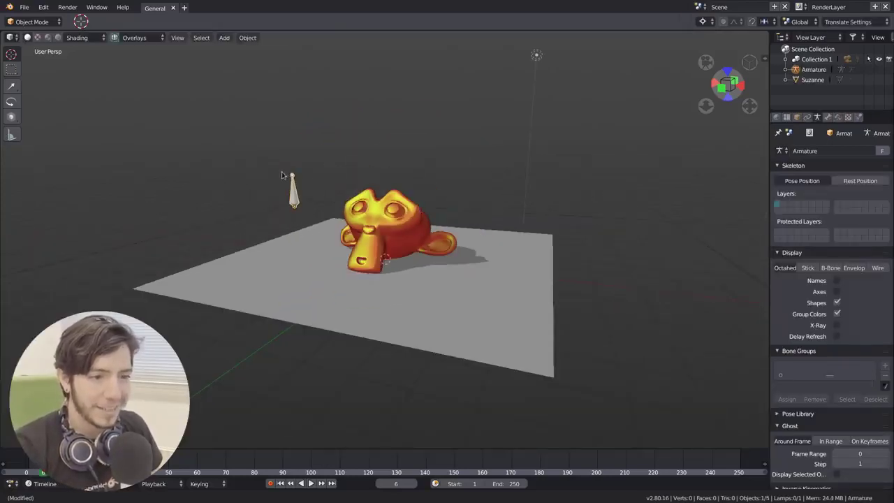
Step: In Edit Mode, move the bone's tip upward to lengthen it
key("ctrl+Tab")
key("Escape")
key("Tab")
key("g")
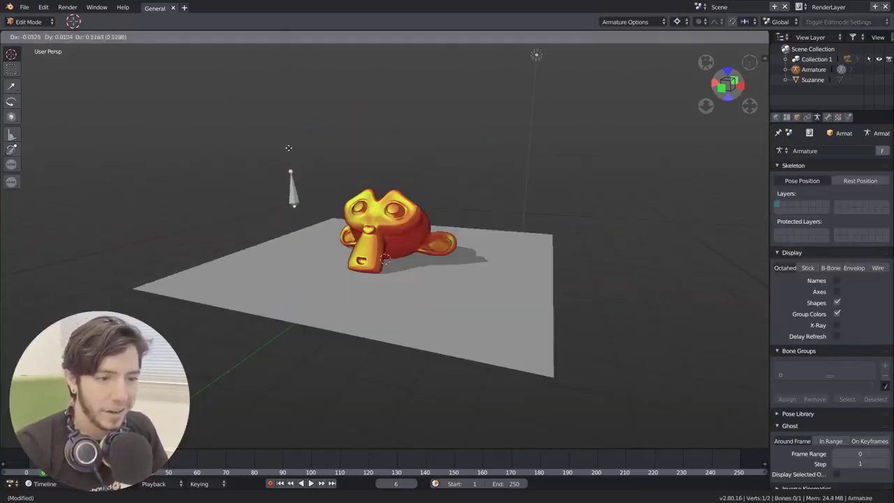
left_click(287, 116)
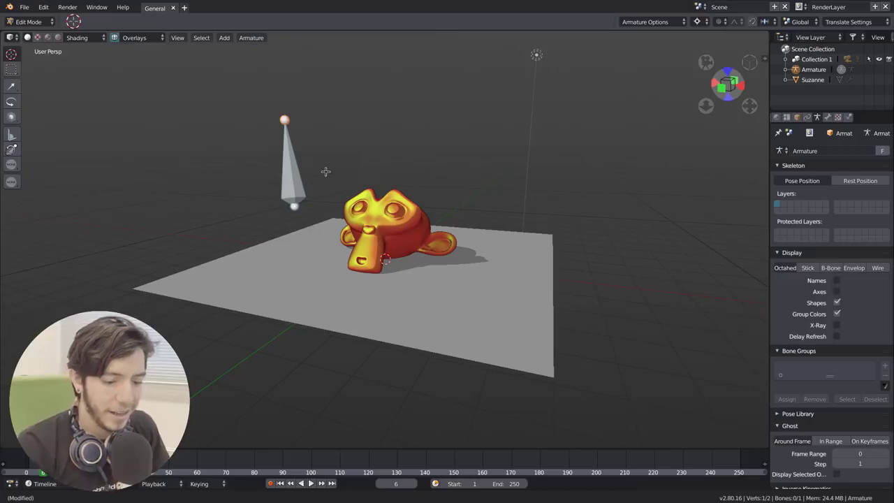
Step: In Pose Mode, try each bone display type and settle on B-Bone
key("ctrl+Tab")
left_click(293, 155)
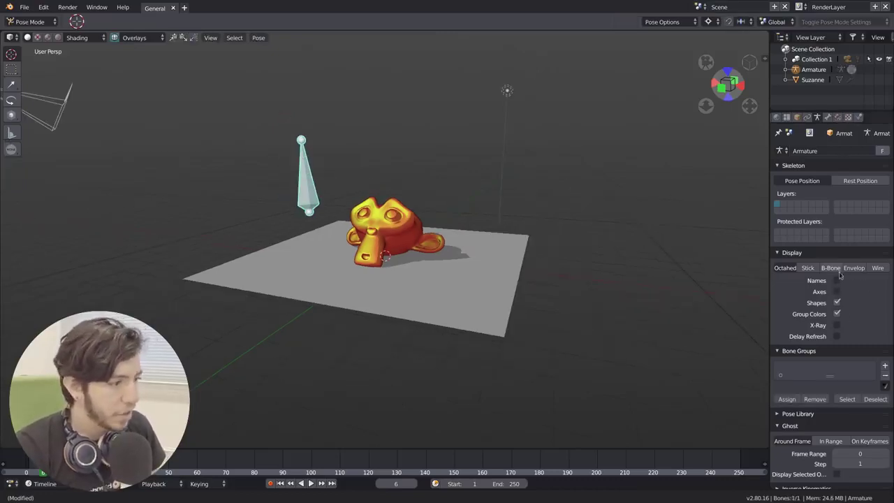
left_click(837, 269)
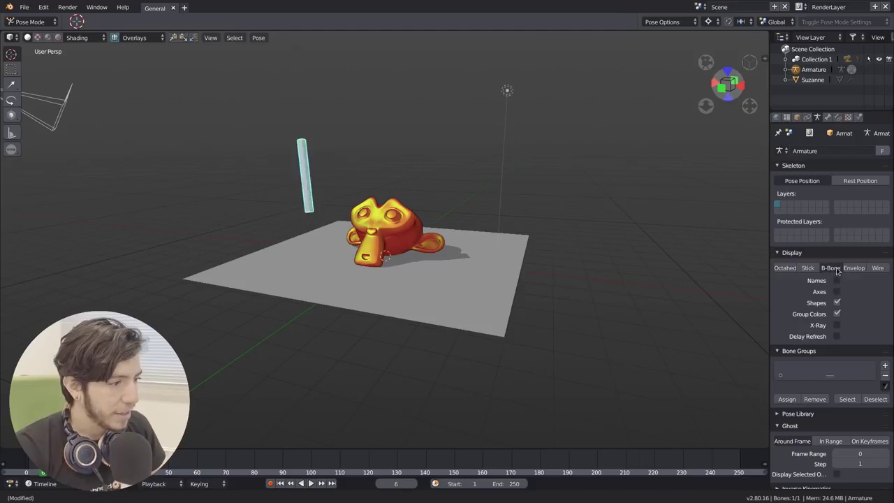
left_click(853, 268)
left_click(877, 267)
left_click(807, 268)
left_click(830, 267)
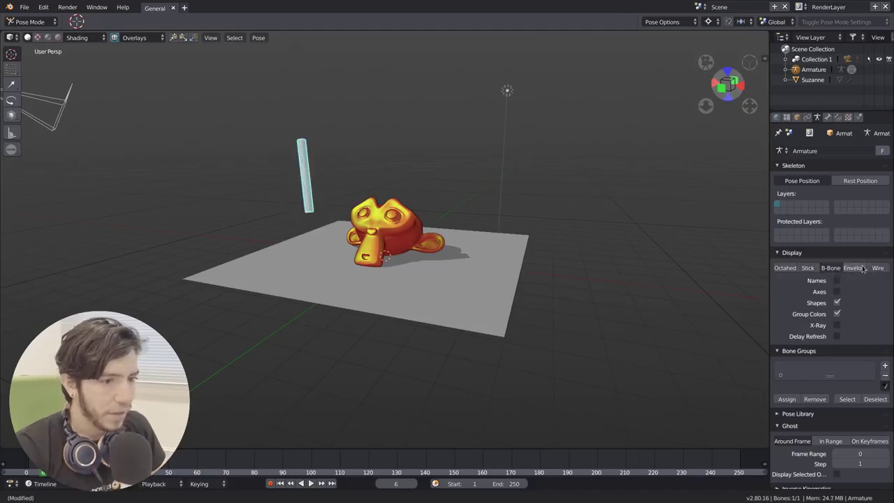
Step: Switch the bone display to Octahedral and collapse the Ghost, Bone Groups and other armature panels
left_click(786, 268)
scroll(835, 353, "down", 1)
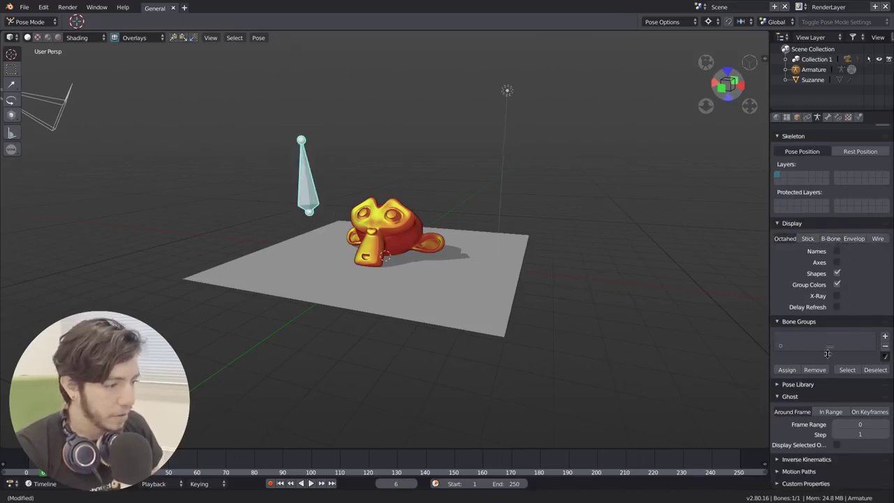
left_click(791, 397)
left_click(805, 415)
left_click(805, 415)
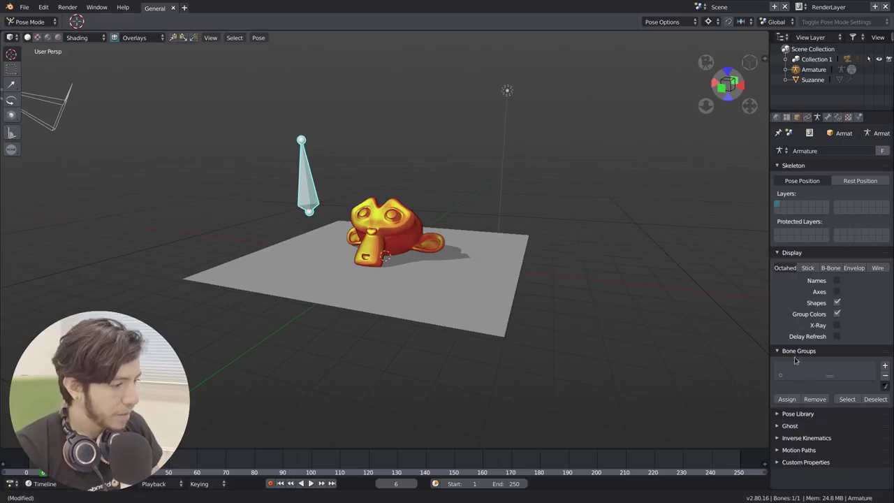
left_click(799, 352)
left_click(804, 400)
left_click(804, 400)
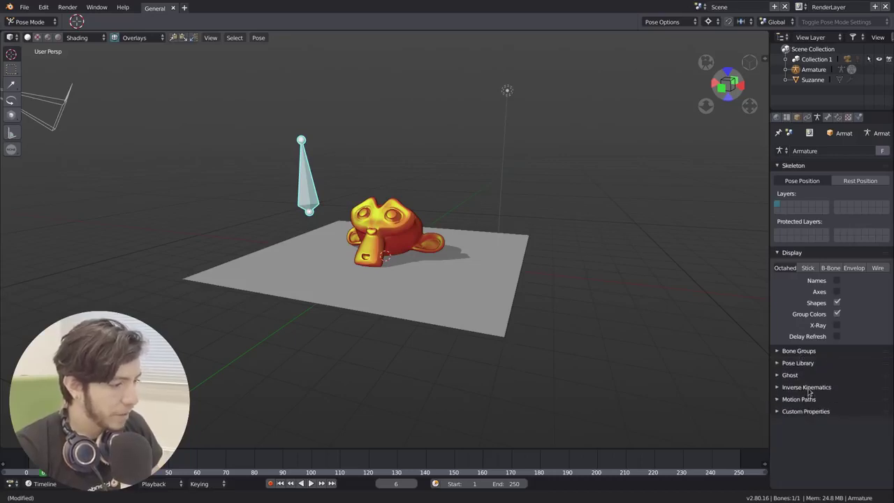
Step: Set the IK Solver to iTaSC in Simulation mode with the SDLS solver
left_click(807, 387)
left_click(862, 403)
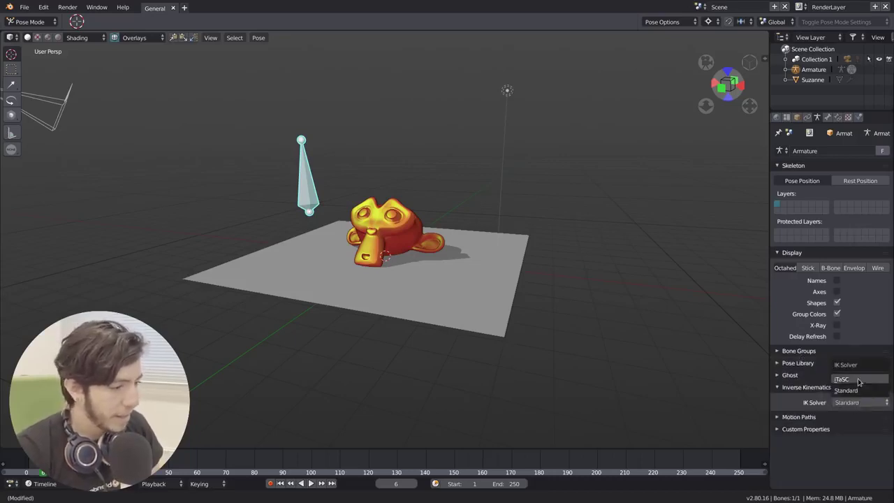
left_click(845, 380)
left_click(860, 451)
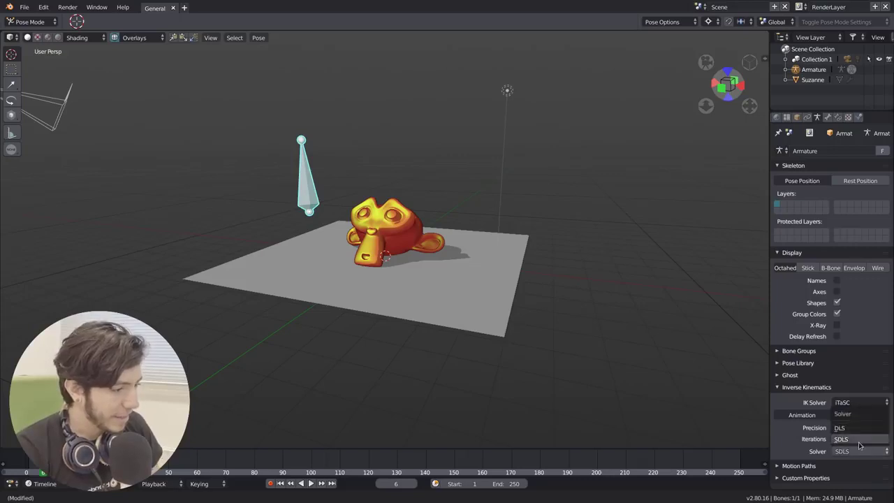
left_click(858, 427)
scroll(849, 443, "down", 1)
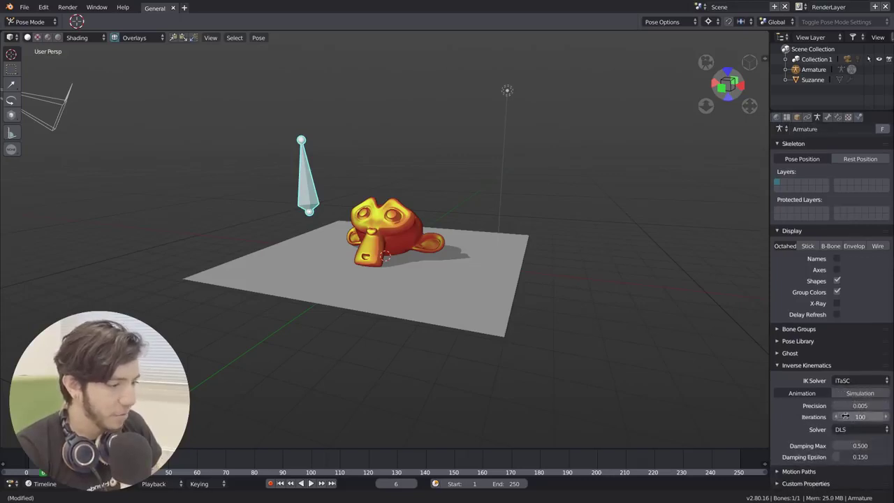
left_click(853, 394)
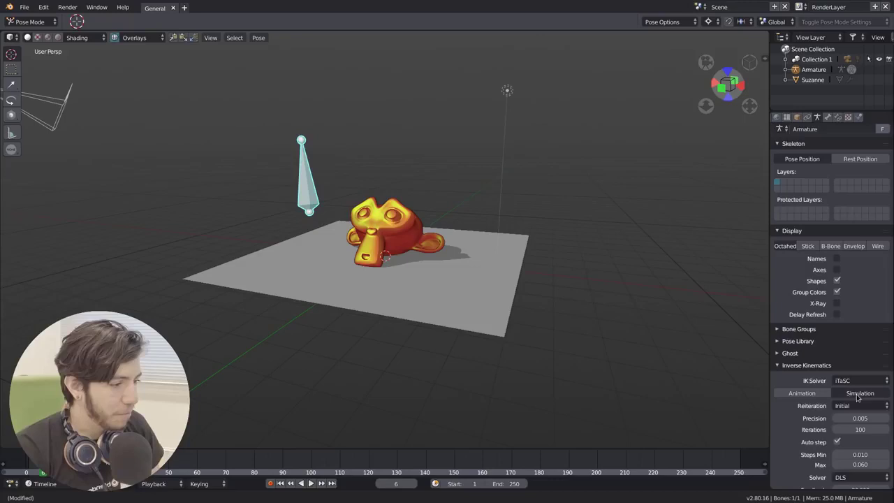
scroll(850, 402, "down", 3)
left_click(854, 405)
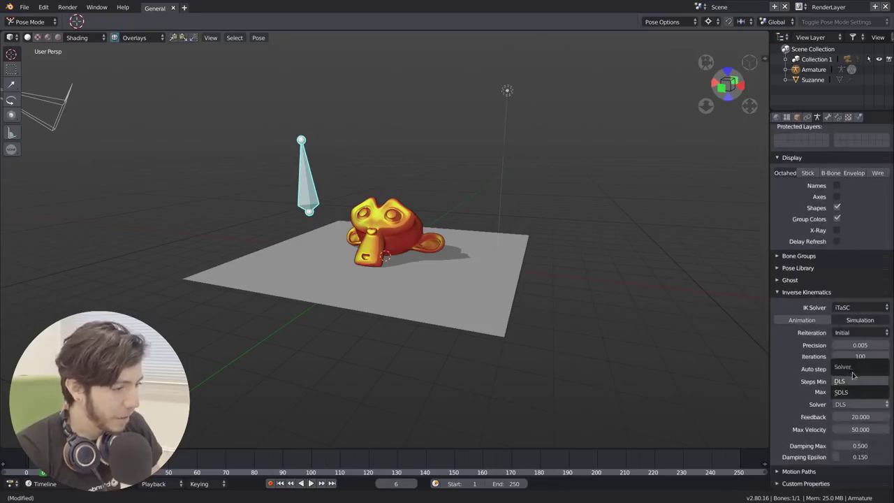
left_click(854, 405)
left_click(856, 392)
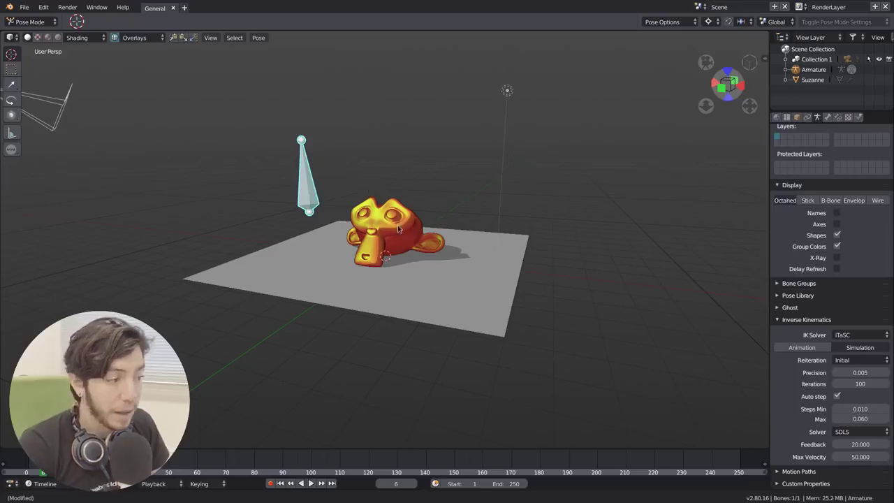
left_click(807, 319)
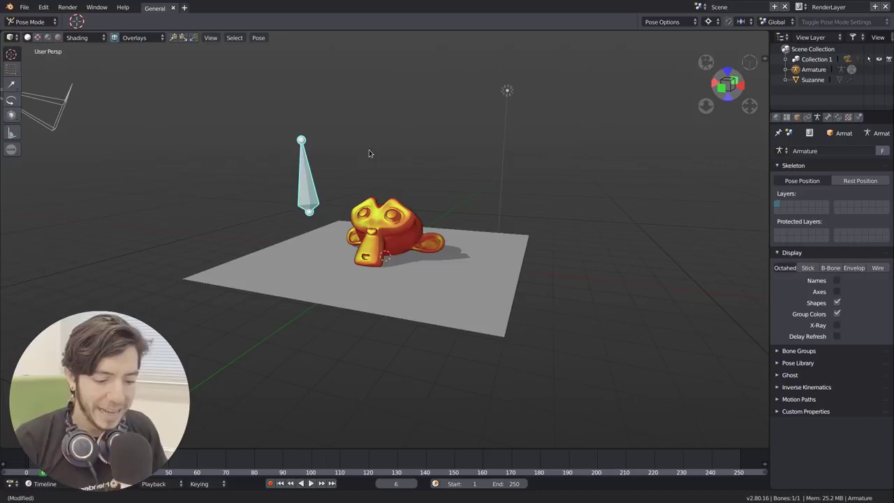
Step: Keyframe the bone's location at frame 6, then move it right and keyframe it at frame 63
key("i")
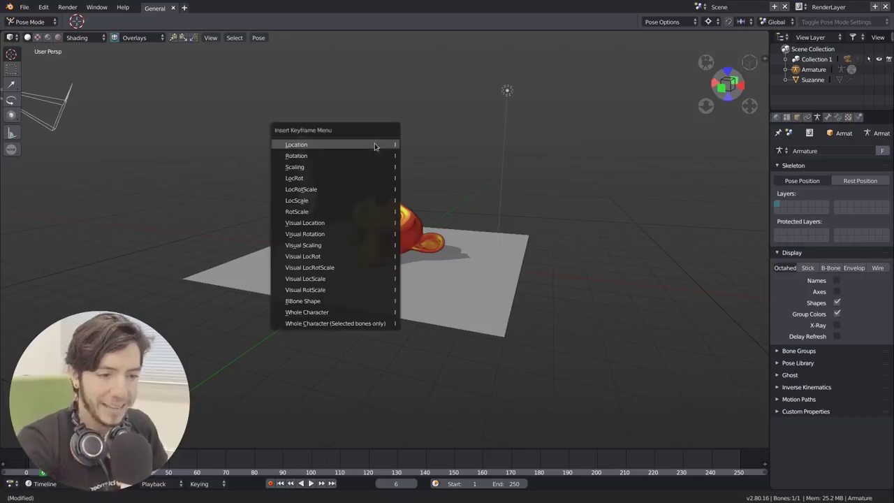
left_click(337, 148)
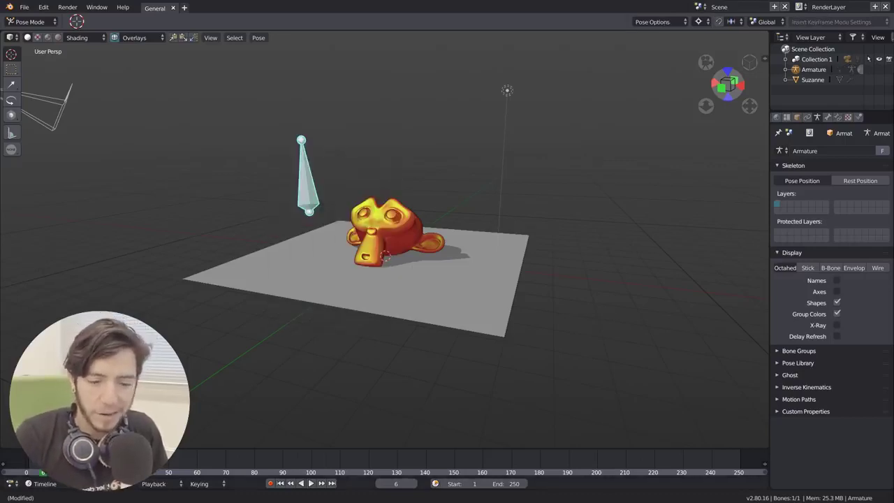
key("space")
key("space")
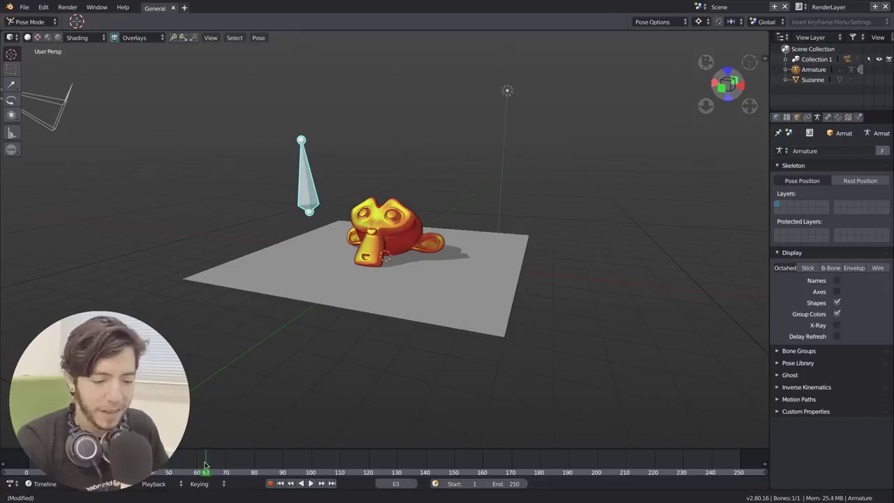
key("g")
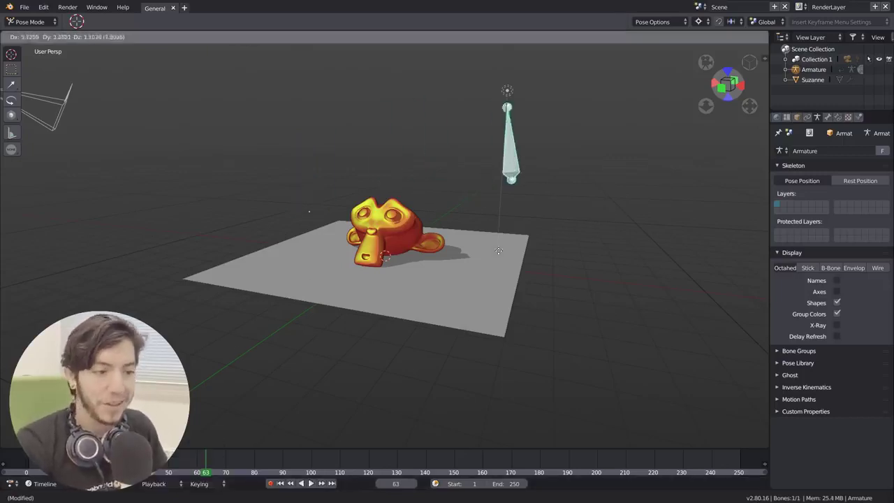
left_click(551, 237)
key("i")
left_click(549, 241)
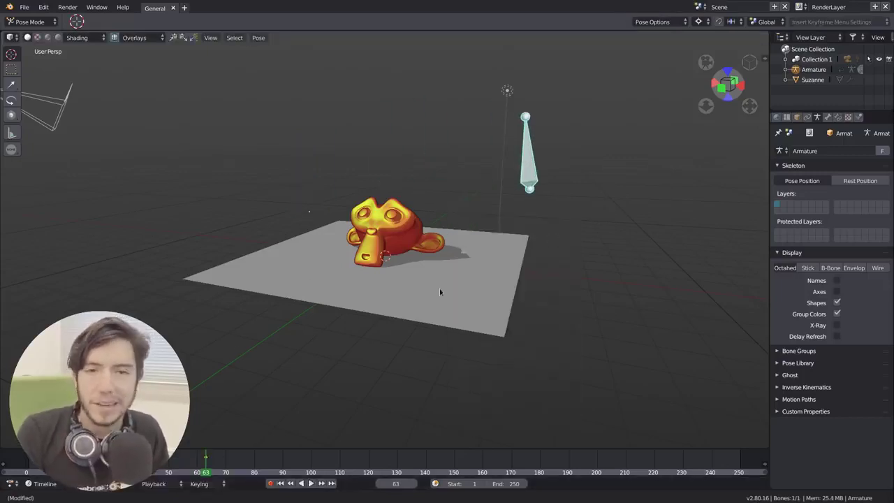
Step: Replay the animation from the start and expand the Motion Paths settings
key("shift+Left")
key("space")
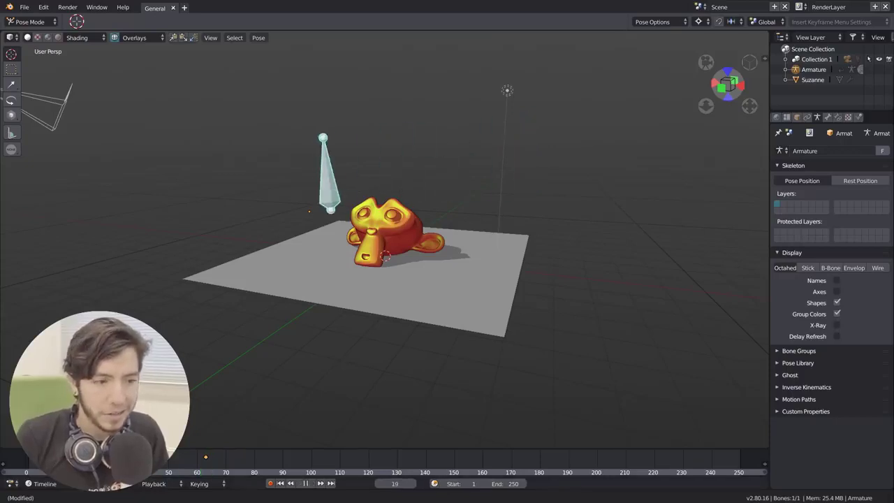
key("space")
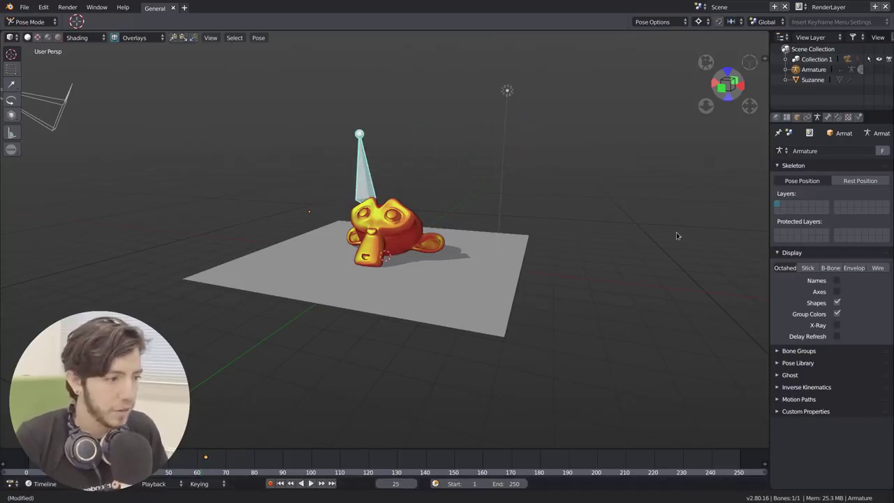
left_click(815, 399)
Step: Calculate the bone's motion path and step the frame forward
left_click(861, 450)
left_click(836, 459)
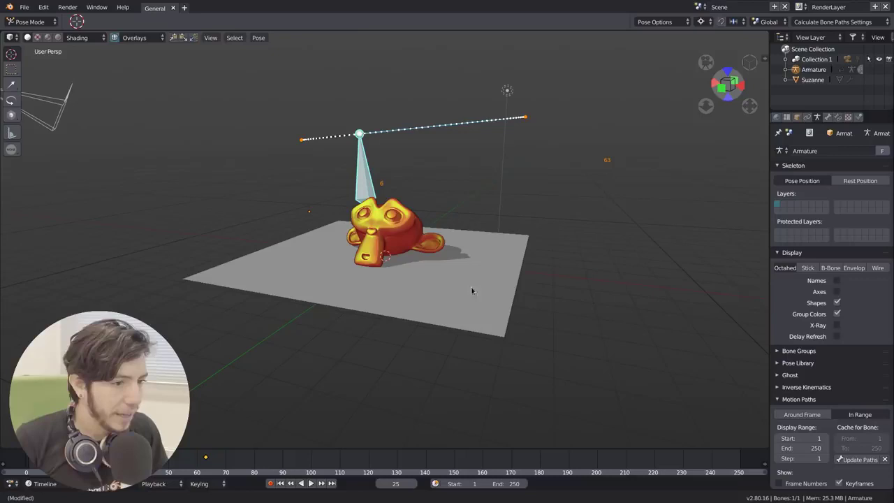
key("Right")
key("Right")
key("Right")
key("Right")
Step: Play the bone's keyed animation along its path and stop at frame 48
middle_click_drag(418, 286, 343, 329)
key("space")
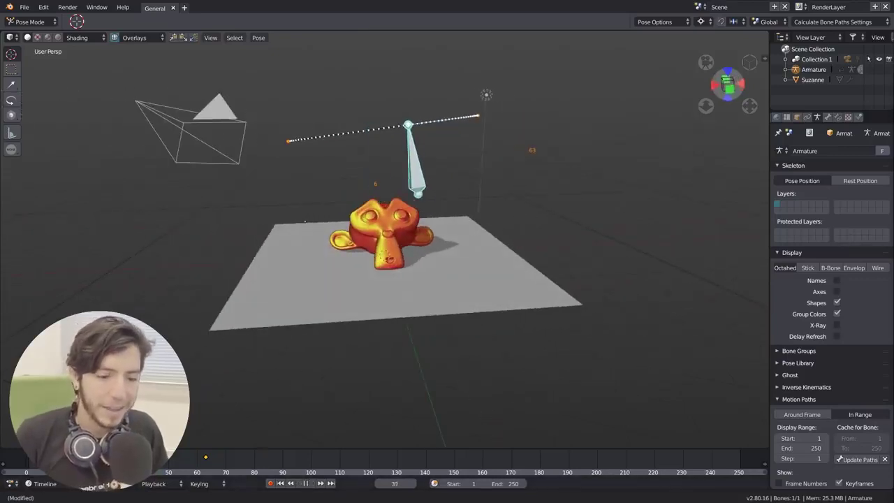
key("space")
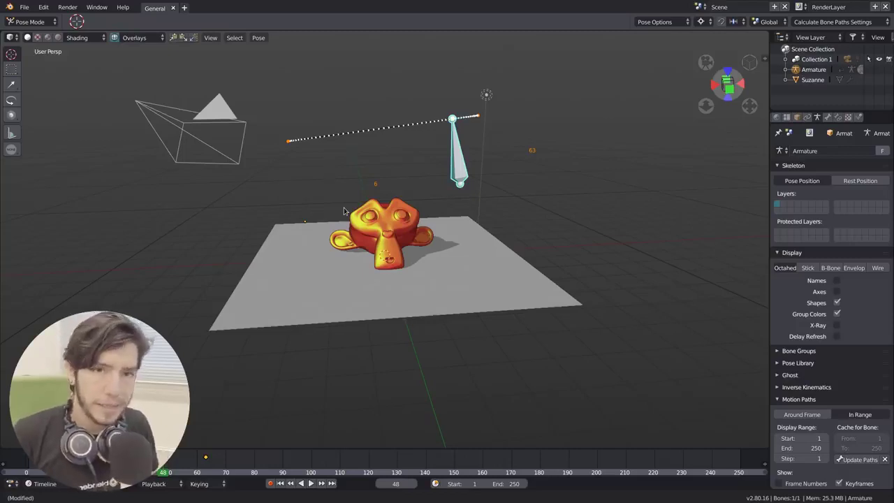
key("alt+a")
key("a")
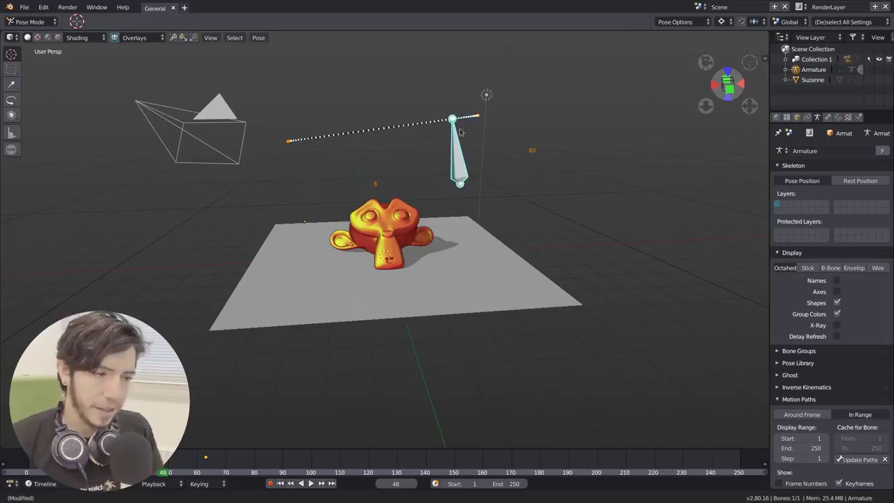
scroll(558, 120, "down", 4)
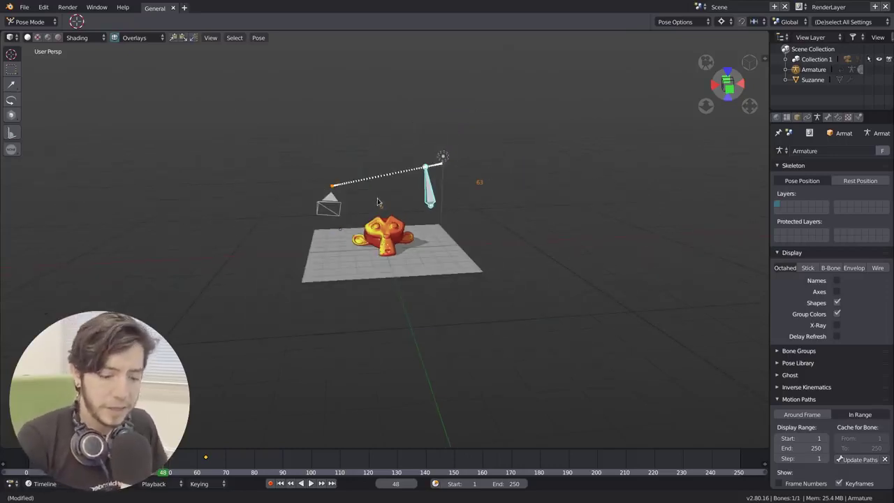
Step: Select the lamp and enlarge the outliner to list Collection 1's objects
key("Tab")
key("Tab")
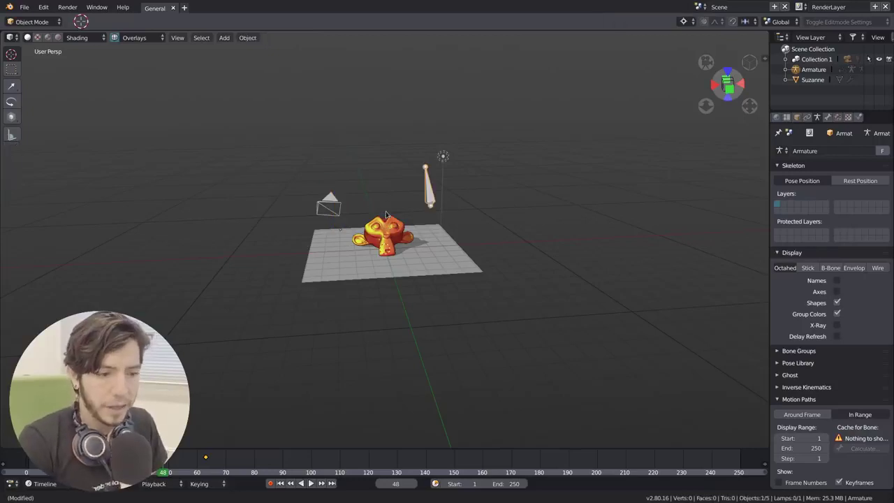
left_click(395, 231)
middle_click_drag(424, 225, 433, 224)
scroll(433, 225, "up", 3)
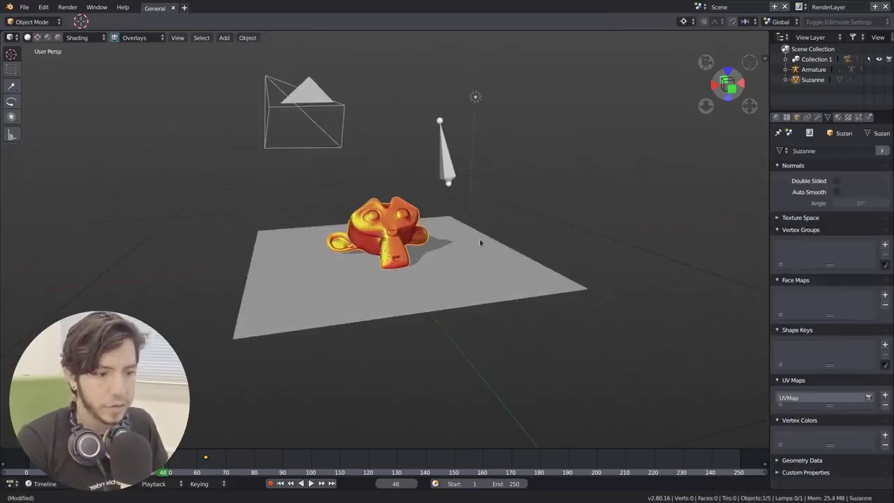
left_click(474, 99)
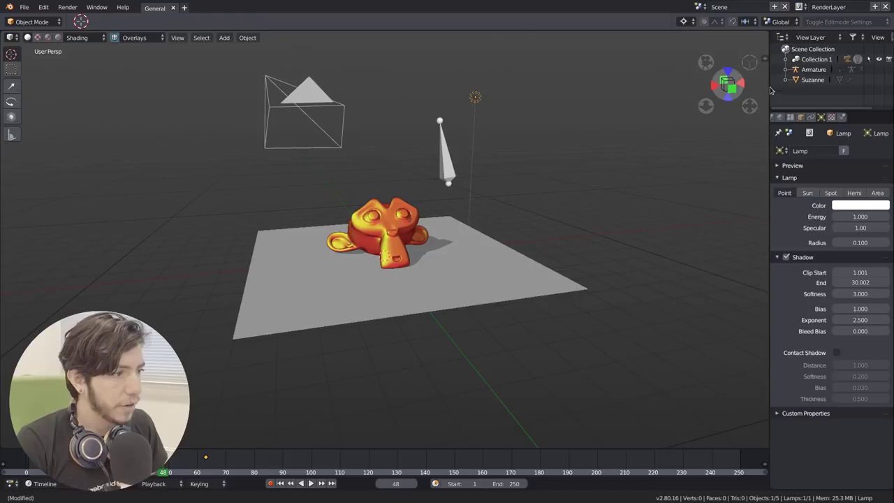
left_click_drag(770, 90, 702, 77)
left_click(717, 60)
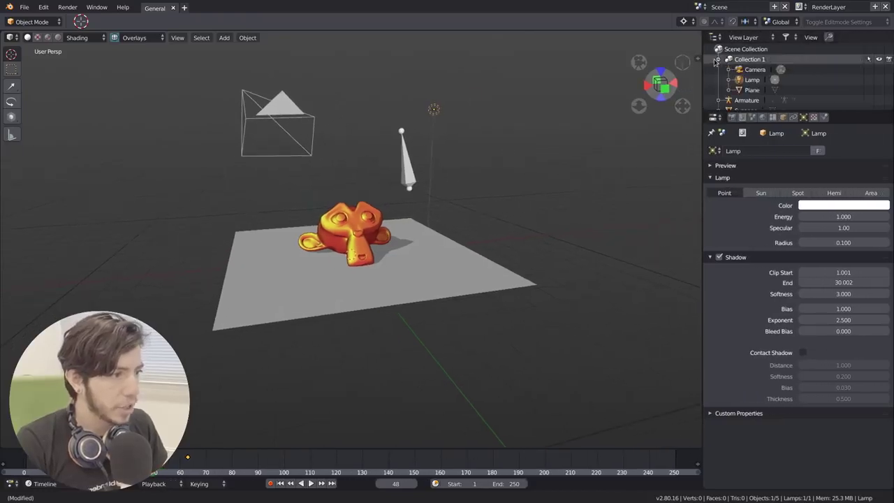
left_click_drag(759, 112, 769, 270)
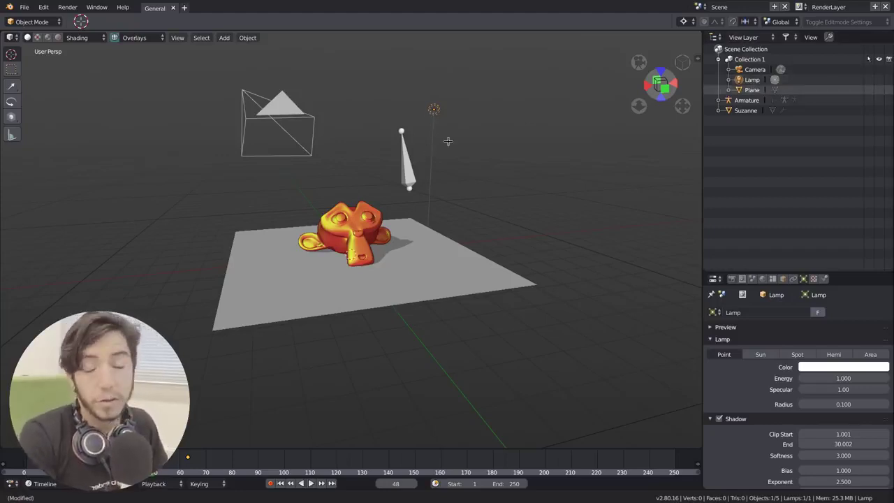
Step: Move the lamp into a new collection named 'This is my new collection', then select Suzanne
key("m")
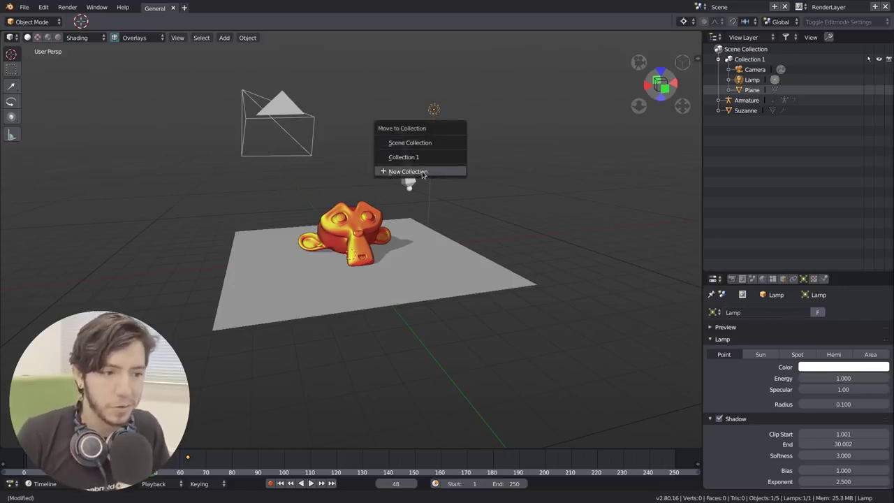
left_click(419, 171)
left_click(432, 165)
type("T")
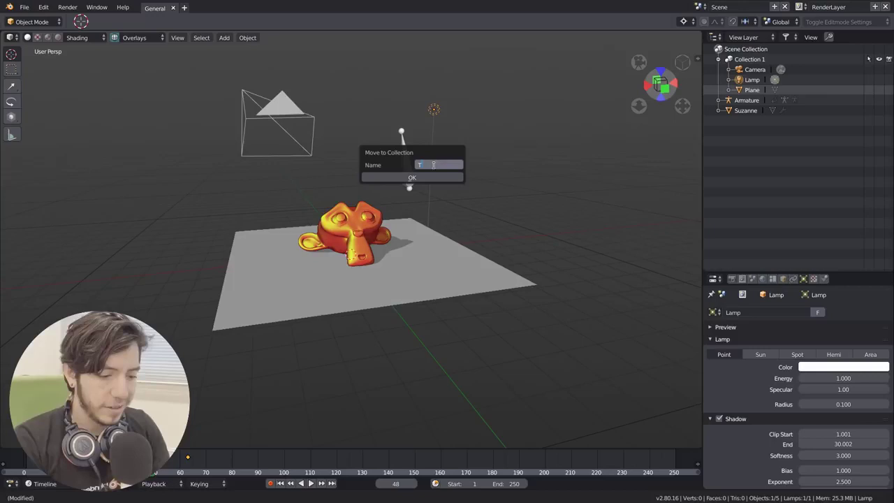
type("his is my new collectio")
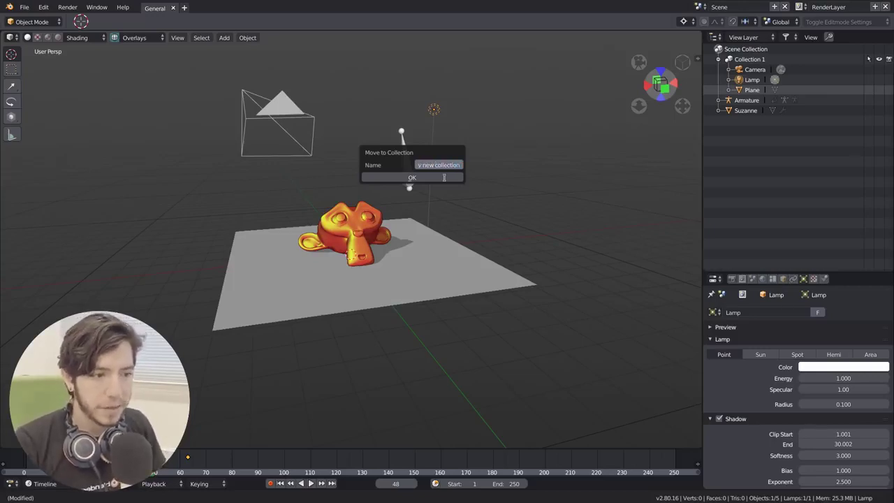
type("n")
left_click(444, 178)
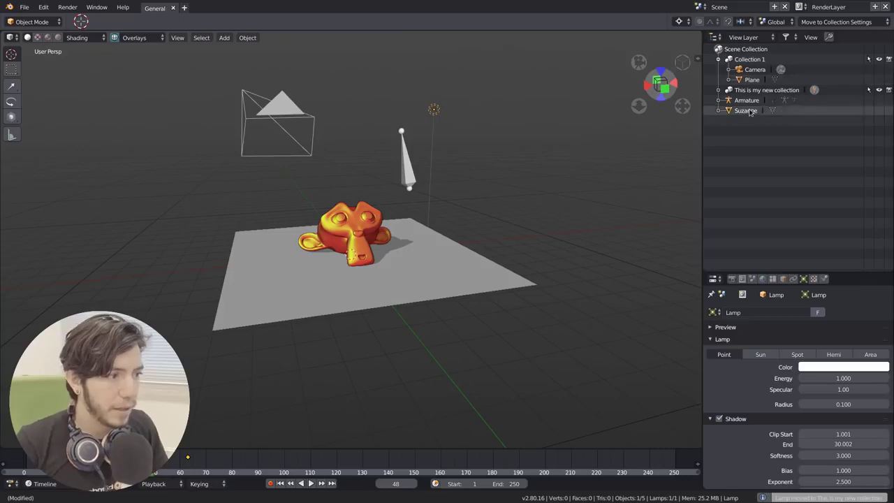
left_click(746, 110)
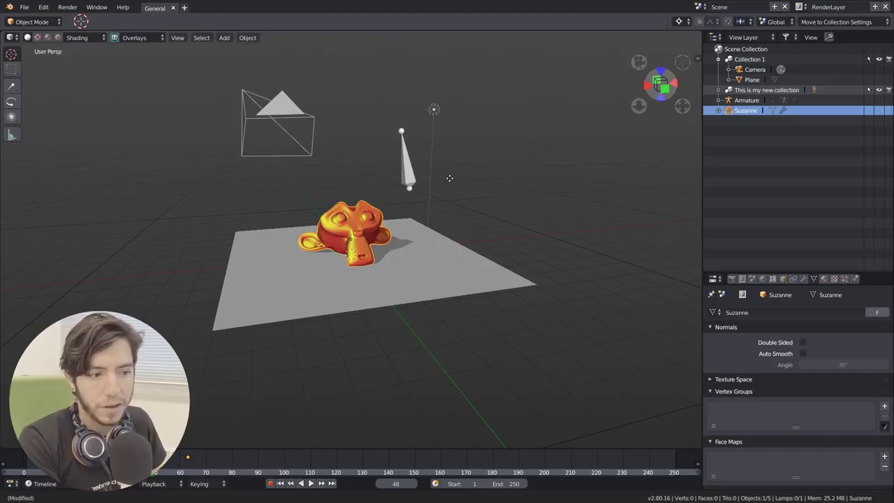
Step: Link Suzanne into 'This is my new collection' with Shift+M and check it in the outliner
key("m")
key("Escape")
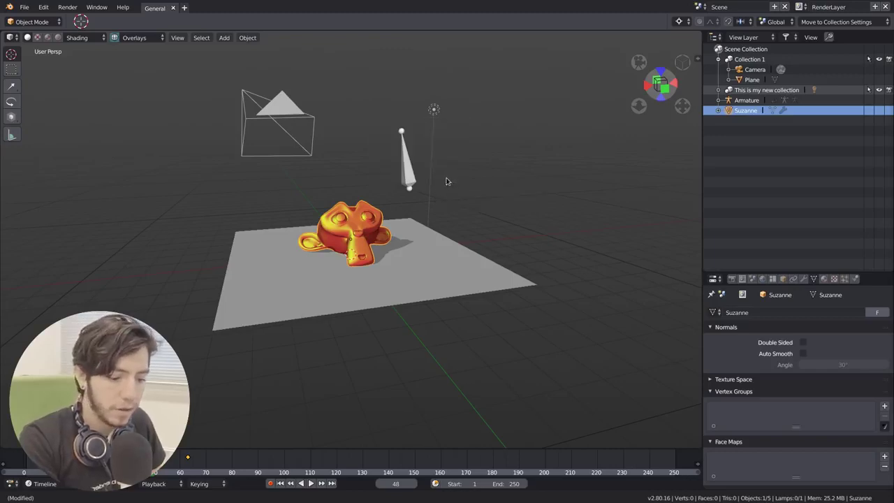
key("shift+m")
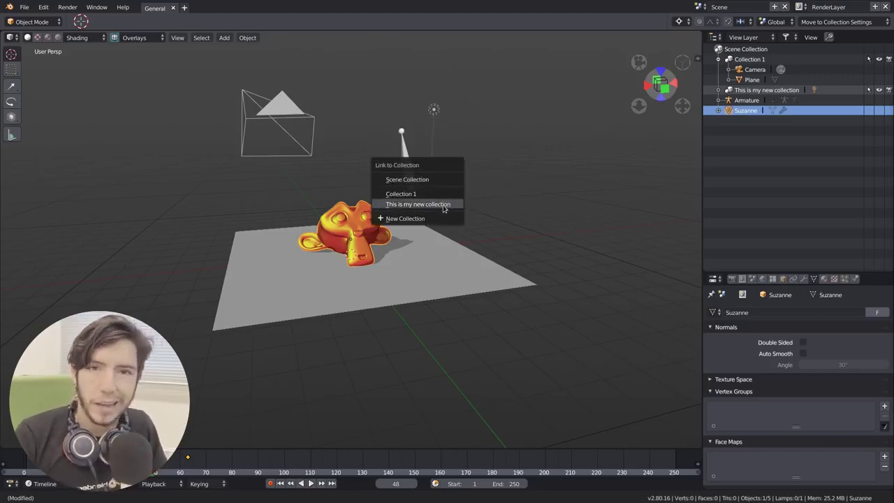
left_click(443, 205)
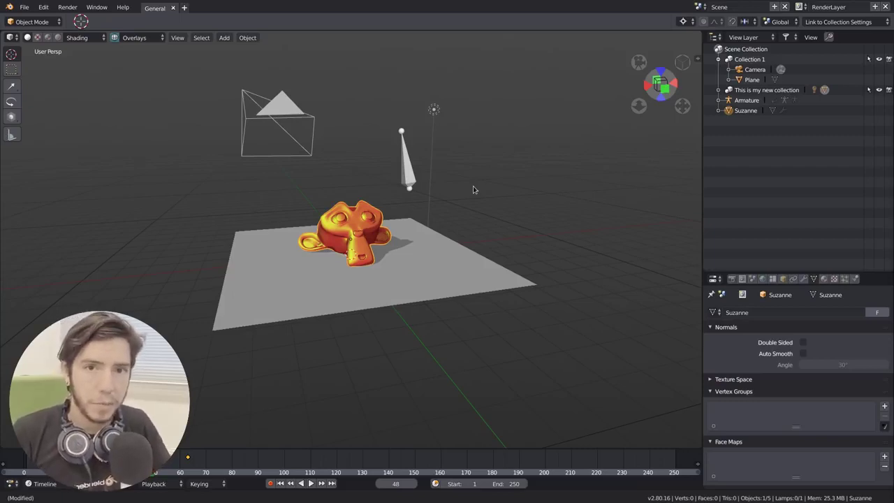
left_click(718, 90)
left_click(719, 91)
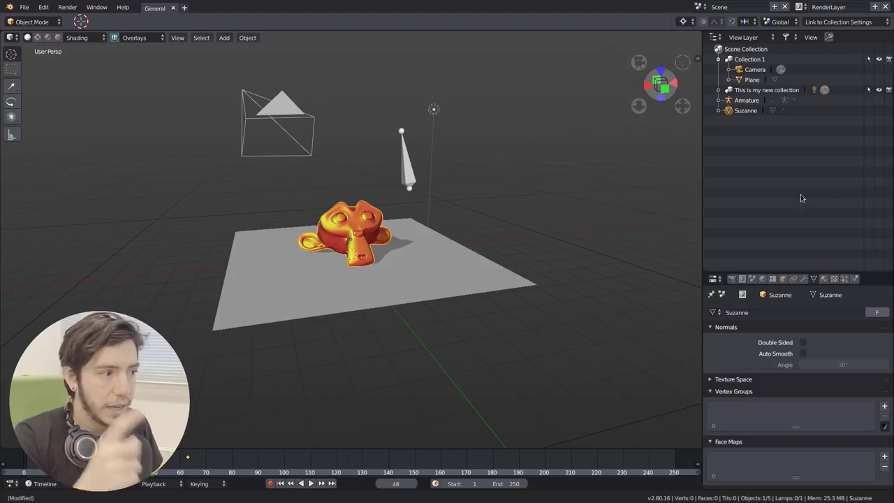
Step: Link Suzanne into Collection 1 as well and look at the new-collection options
key("m")
left_click(756, 177)
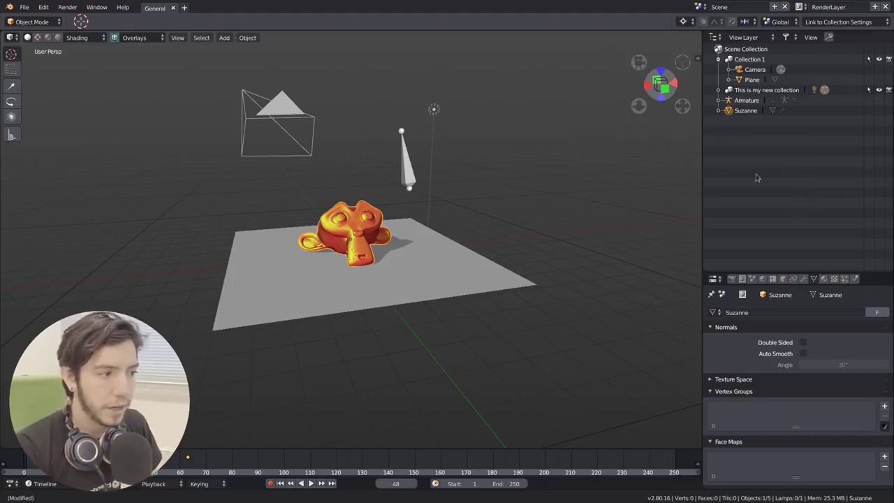
key("shift+m")
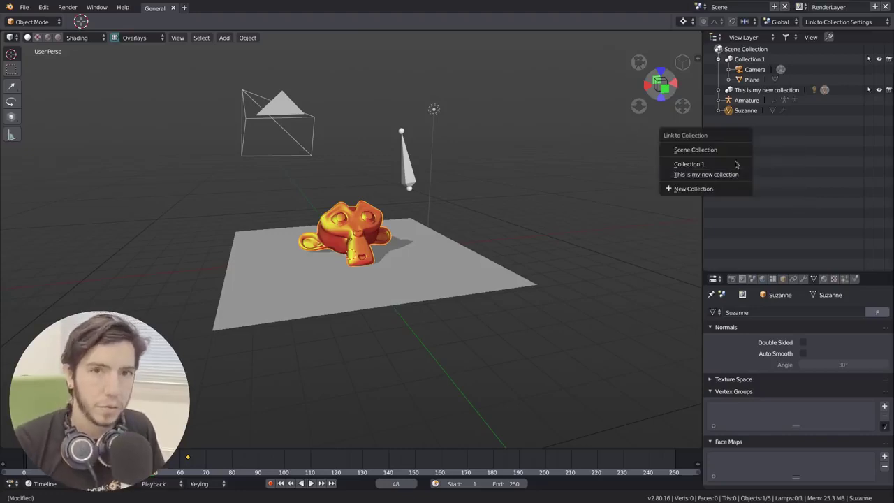
left_click(733, 163)
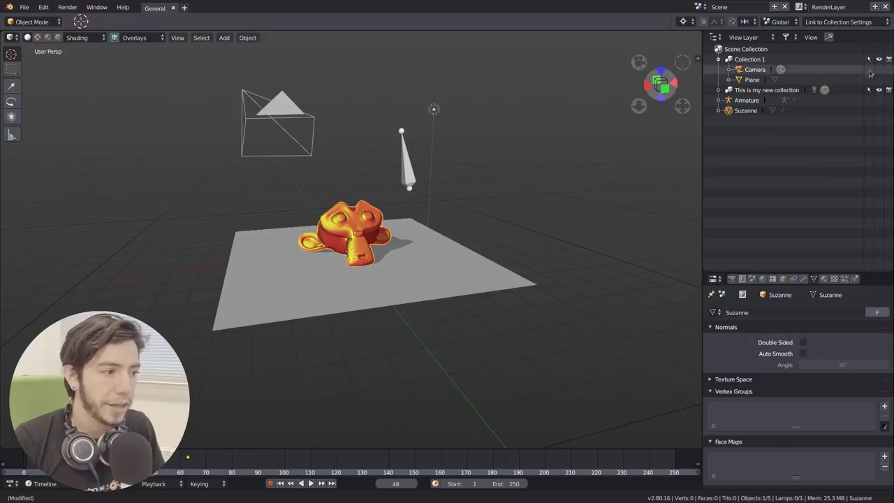
right_click(752, 165)
right_click(768, 184)
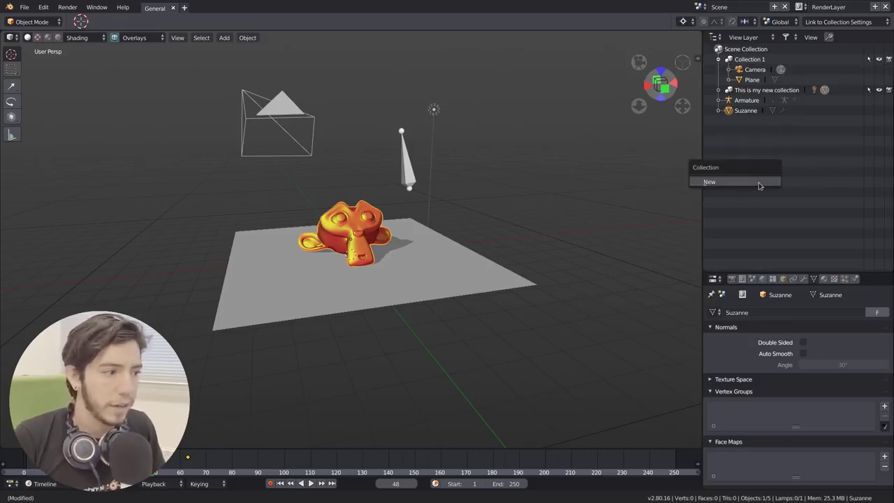
Step: Select all objects of 'This is my new collection' from its outliner context menu
left_click(774, 102)
right_click(727, 104)
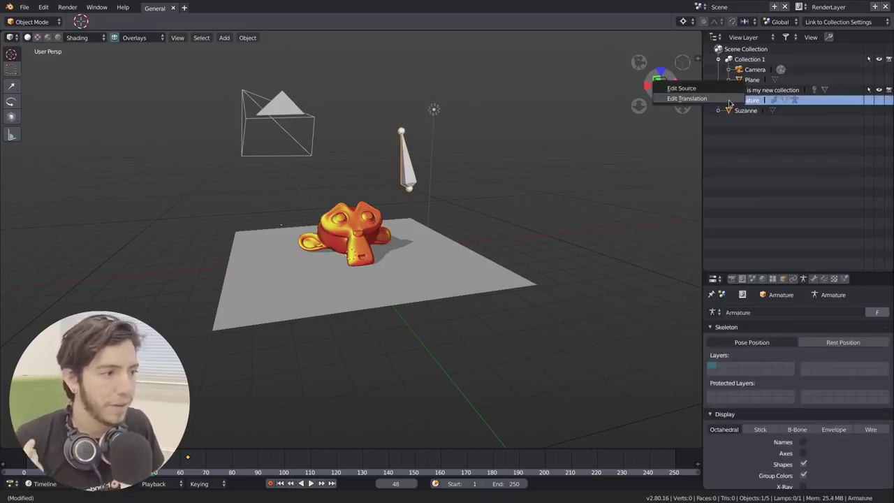
left_click(739, 110)
right_click(738, 111)
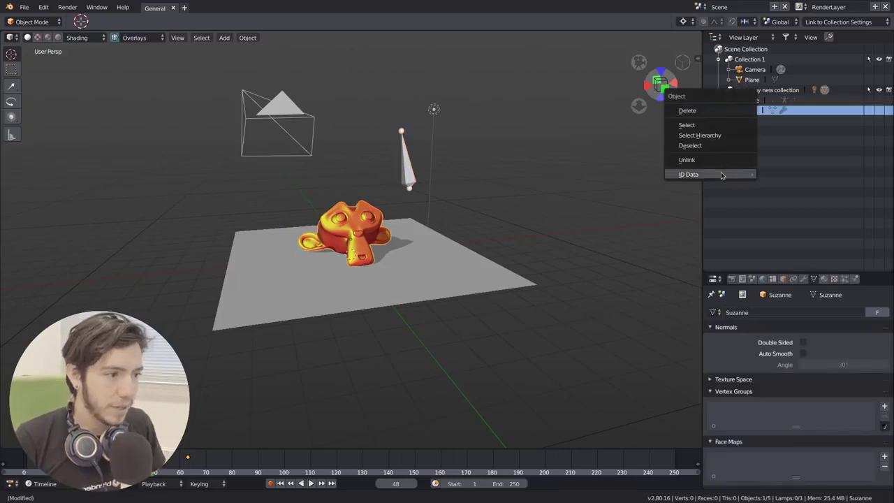
right_click(730, 62)
key("Escape")
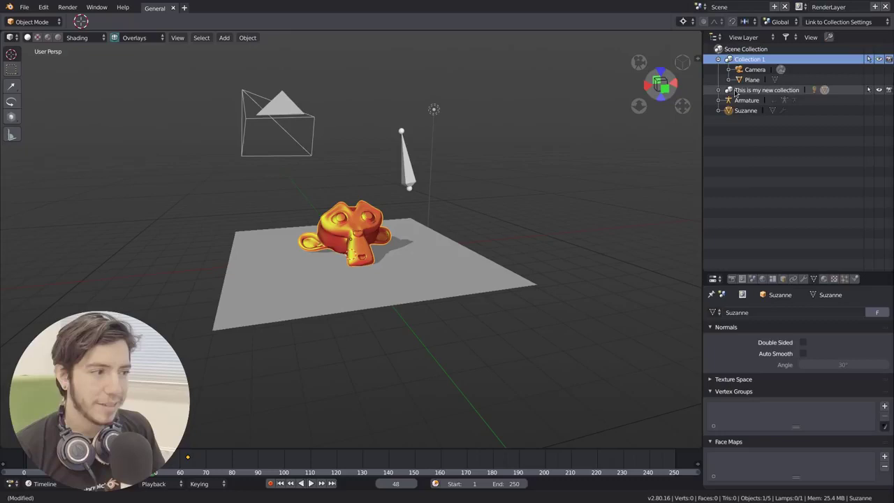
right_click(729, 92)
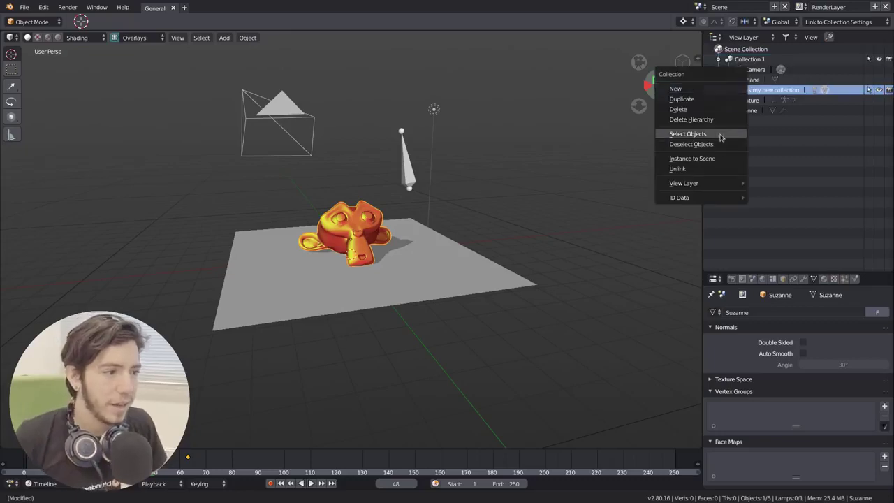
left_click(688, 135)
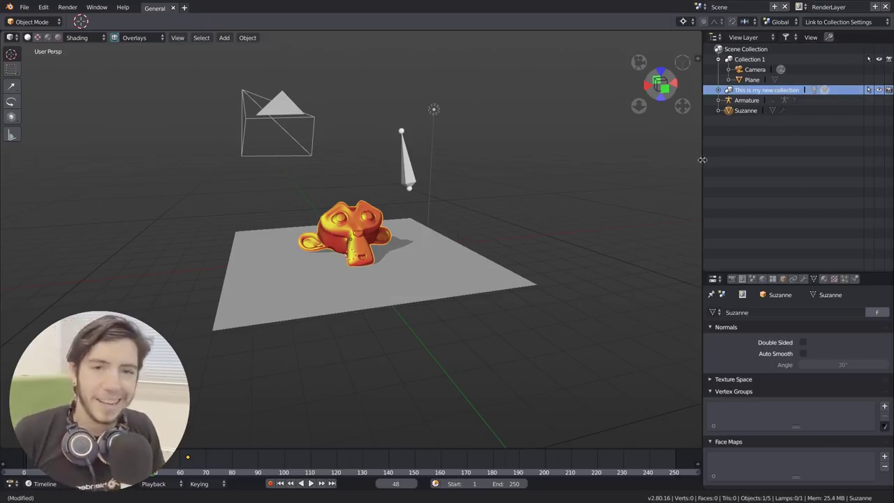
Step: Widen the 3D viewport by dragging its border toward the outliner
left_click_drag(702, 160, 712, 162)
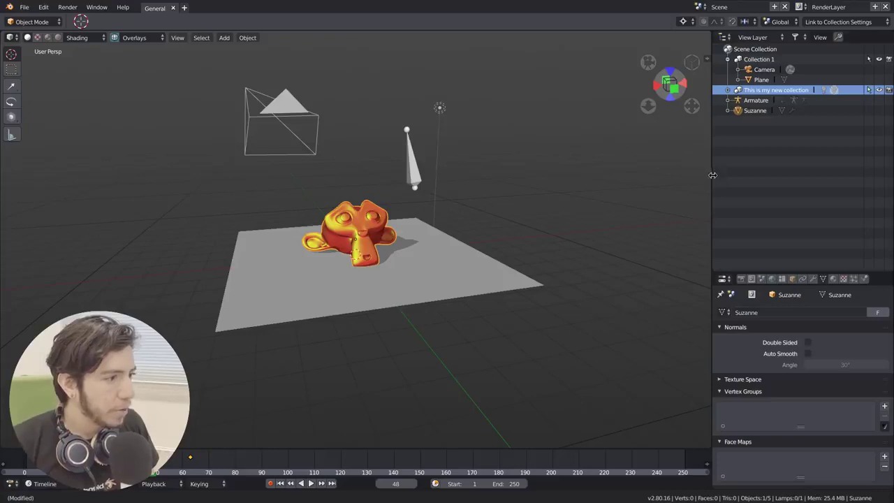
left_click_drag(712, 175, 743, 190)
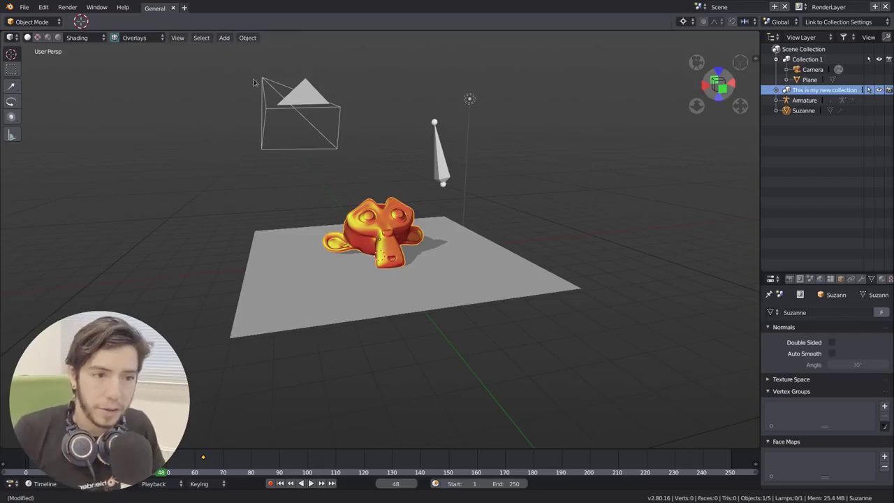
left_click(247, 38)
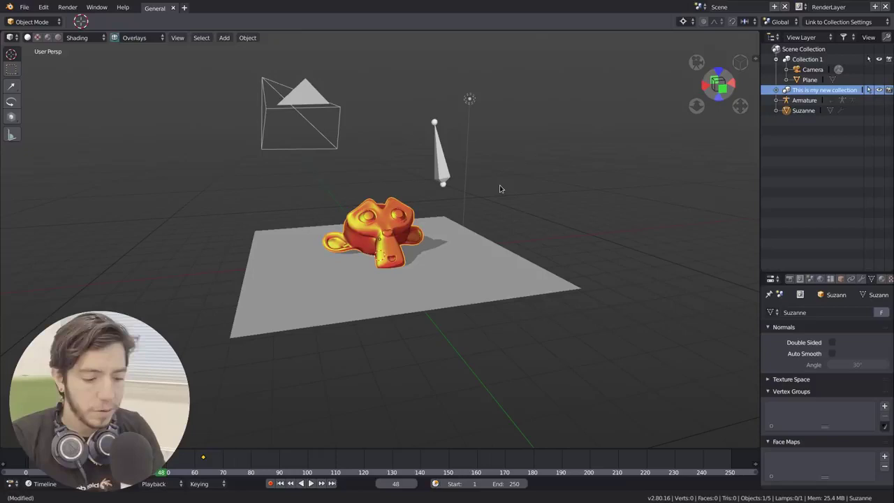
Step: Orbit and zoom to a closer, tilted perspective of Suzanne on the plane
middle_click_drag(456, 169, 441, 235)
scroll(389, 249, "up", 5)
middle_click_drag(390, 249, 252, 100)
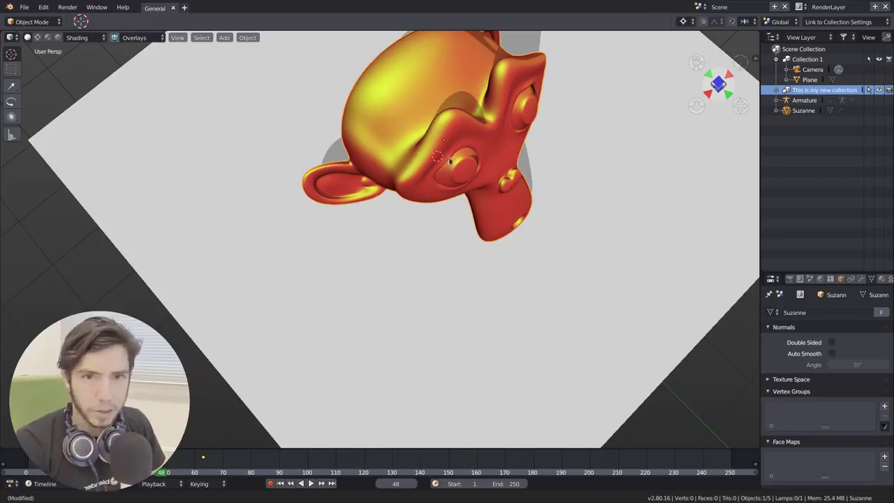
scroll(380, 131, "down", 5)
middle_click_drag(380, 130, 356, 171)
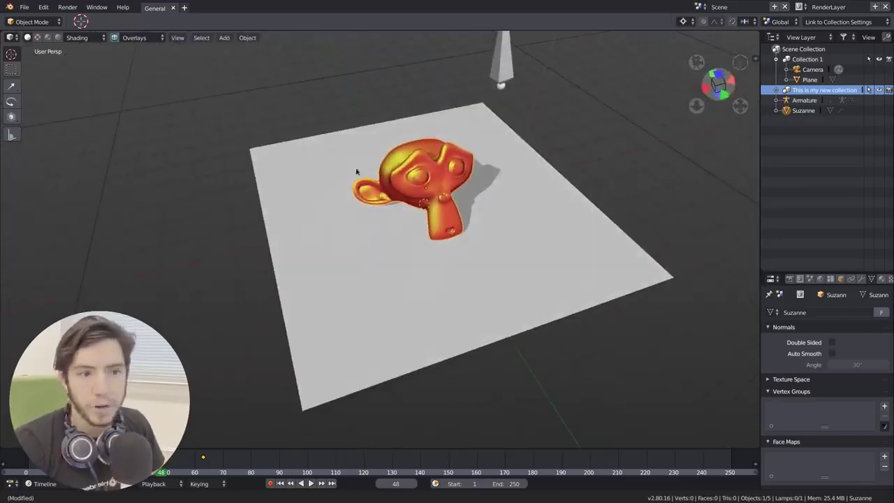
Step: Open User Preferences with Ctrl+Alt+U, toggle Region Overlap off and on, then return to Themes
key("ctrl+alt+u")
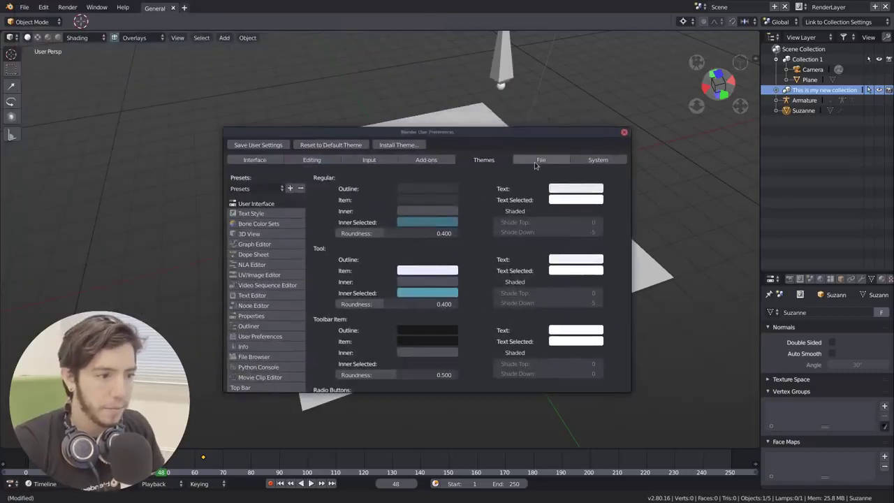
left_click(598, 160)
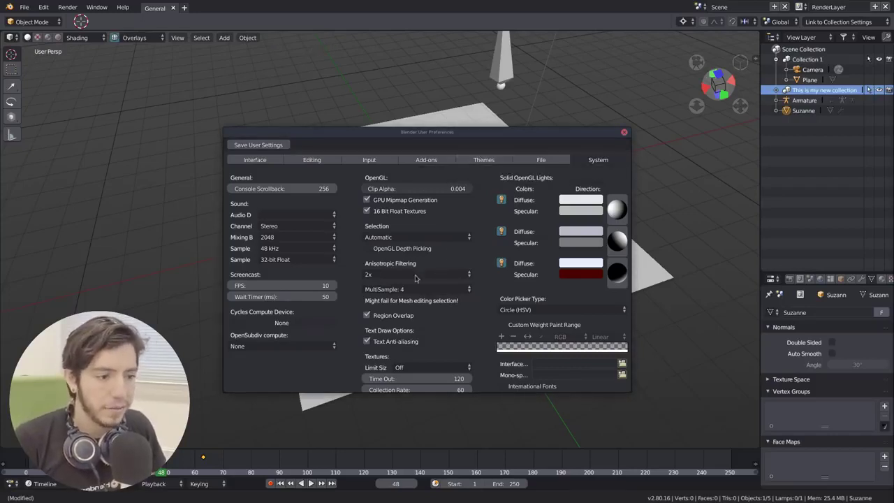
left_click(405, 318)
left_click(406, 319)
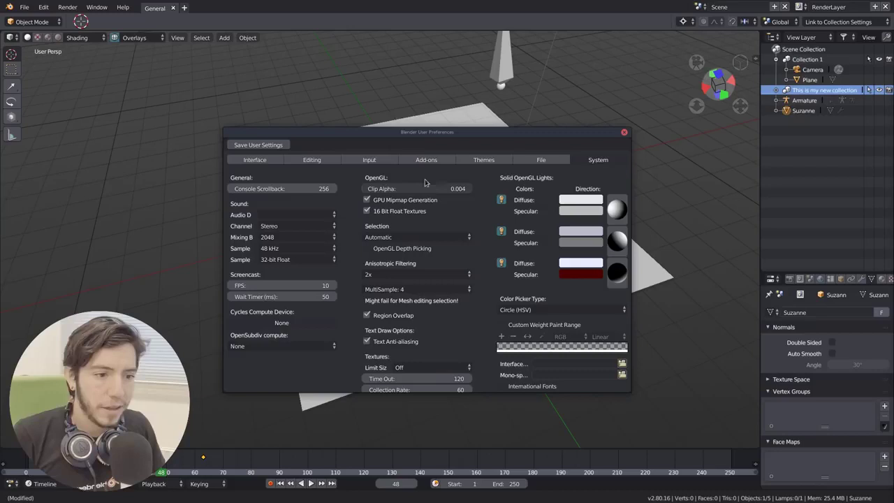
left_click(482, 161)
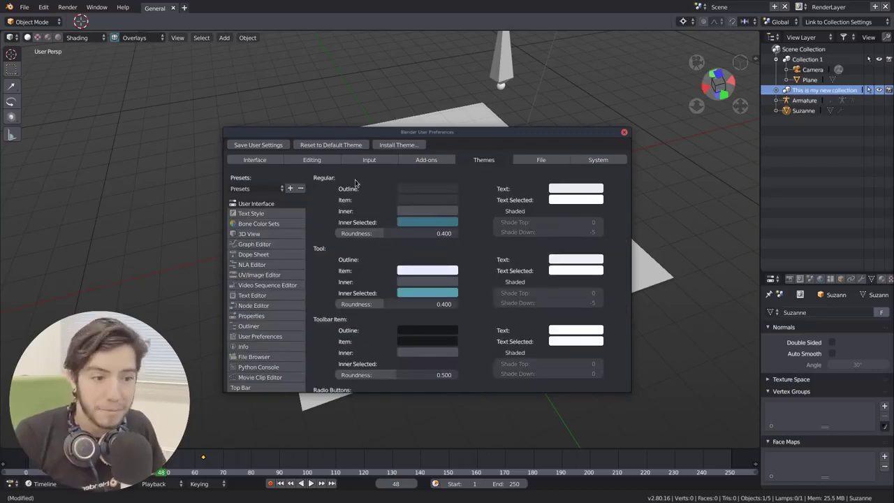
Step: Scroll the Themes list to the Pulldown colours and make the preferences window taller
scroll(334, 269, "down", 5)
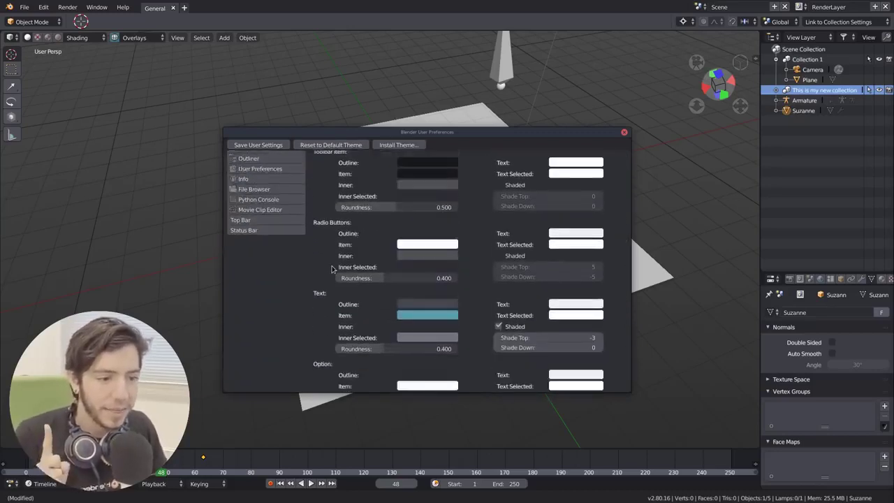
scroll(333, 269, "down", 5)
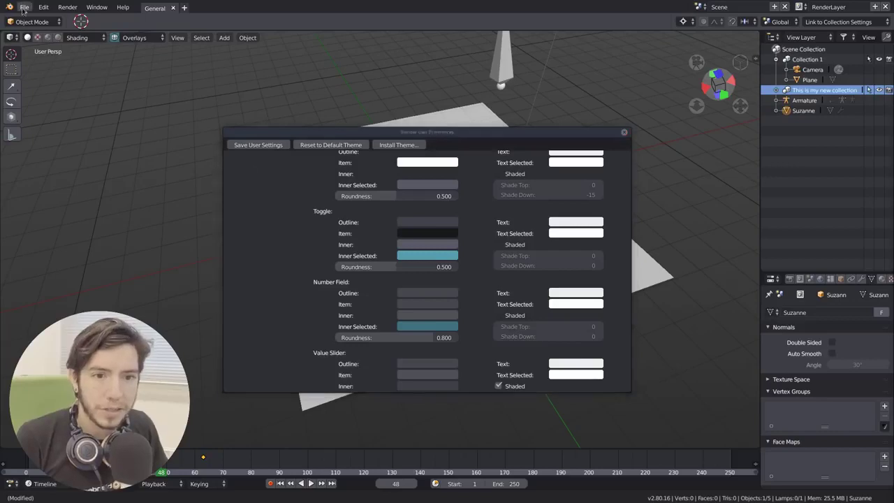
scroll(305, 255, "down", 10)
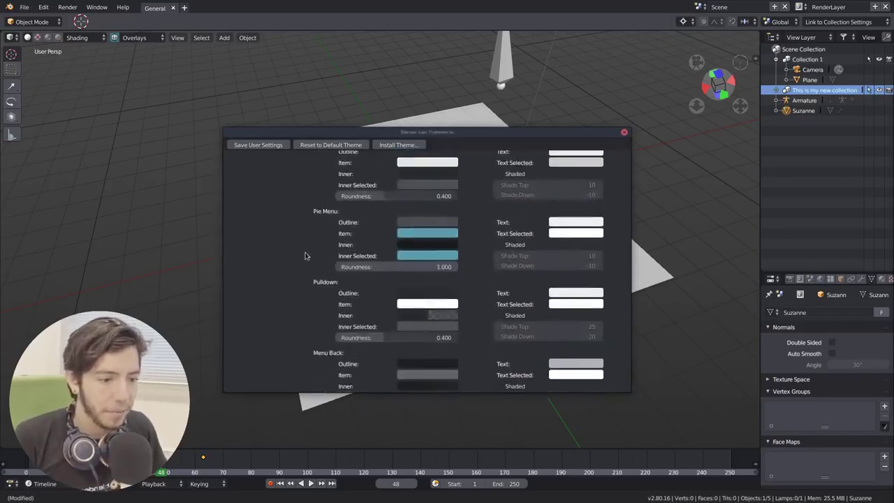
scroll(304, 256, "down", 5)
scroll(414, 262, "up", 3)
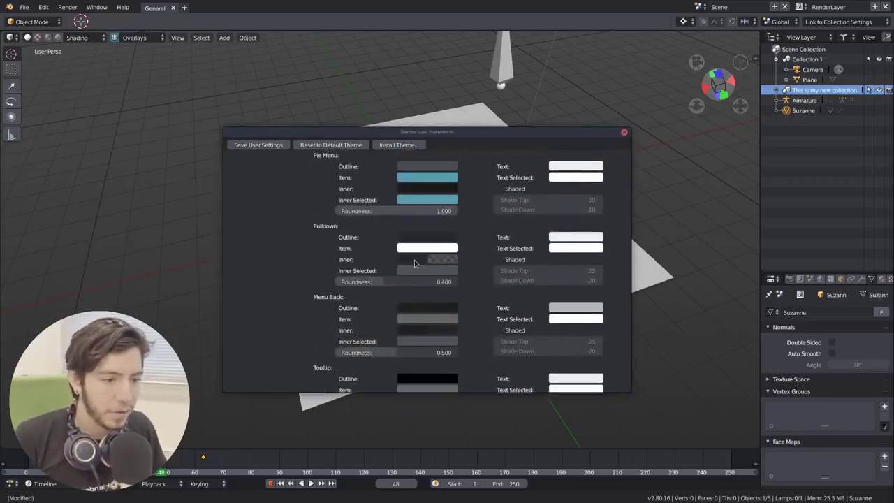
left_click(414, 263)
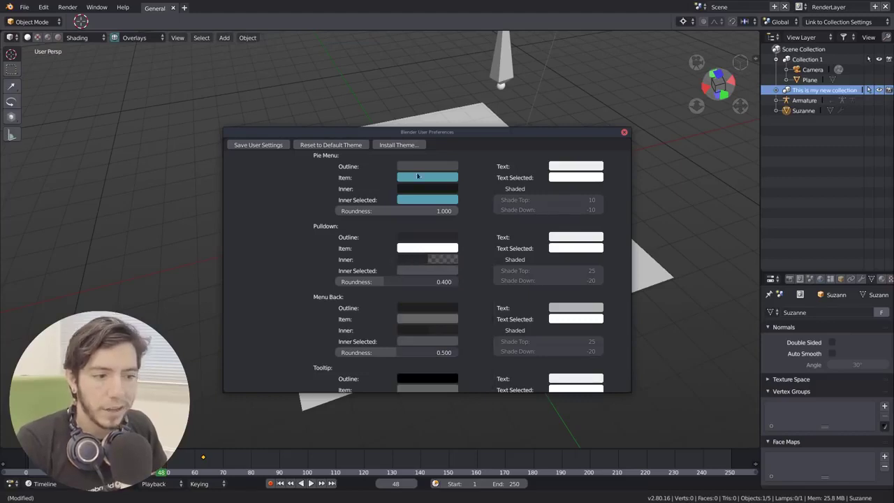
left_click_drag(419, 128, 419, 54)
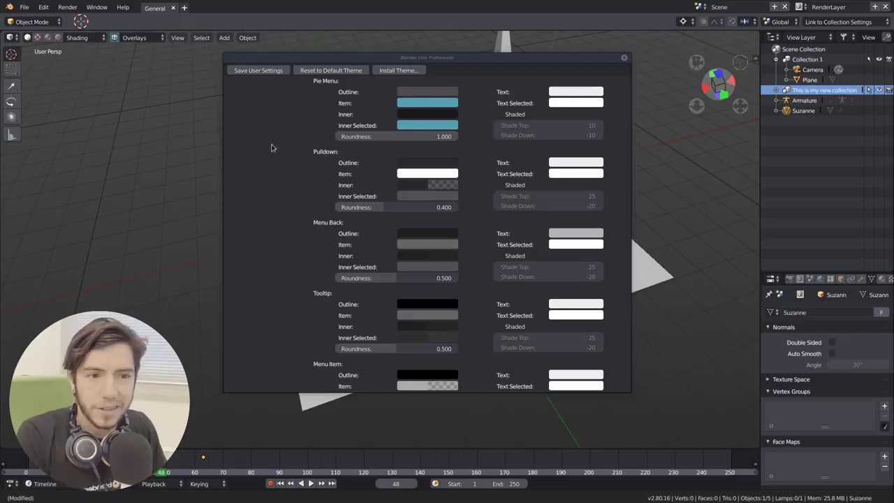
Step: Set the Pulldown inner colour to light blue (0.584, 0.839, 1.000) with alpha 0
left_click(439, 186)
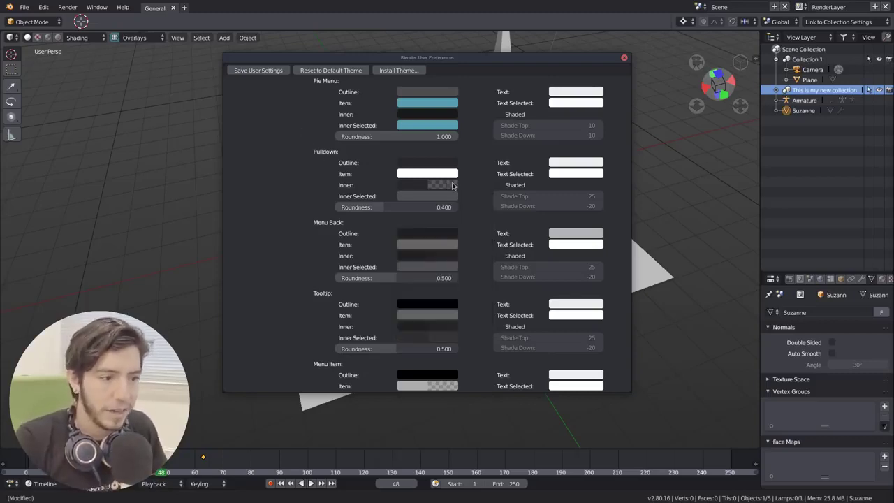
left_click(453, 185)
left_click_drag(487, 249, 483, 198)
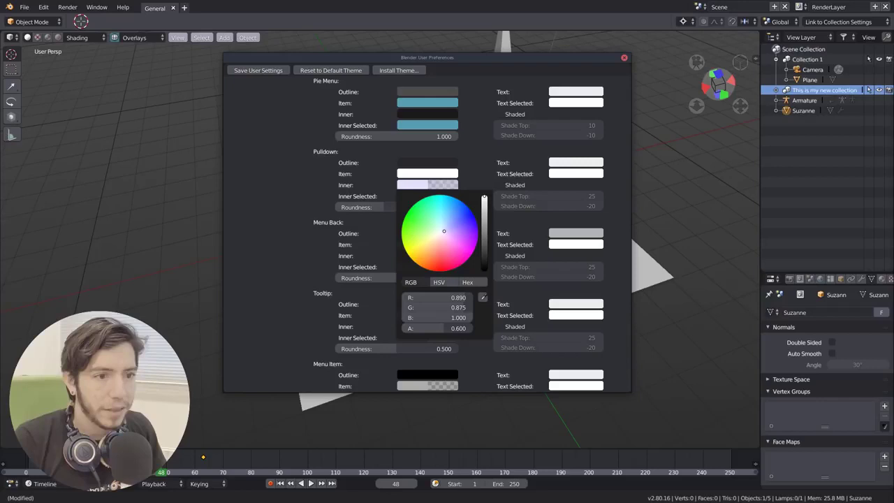
left_click_drag(471, 236, 445, 218)
left_click_drag(462, 328, 412, 328)
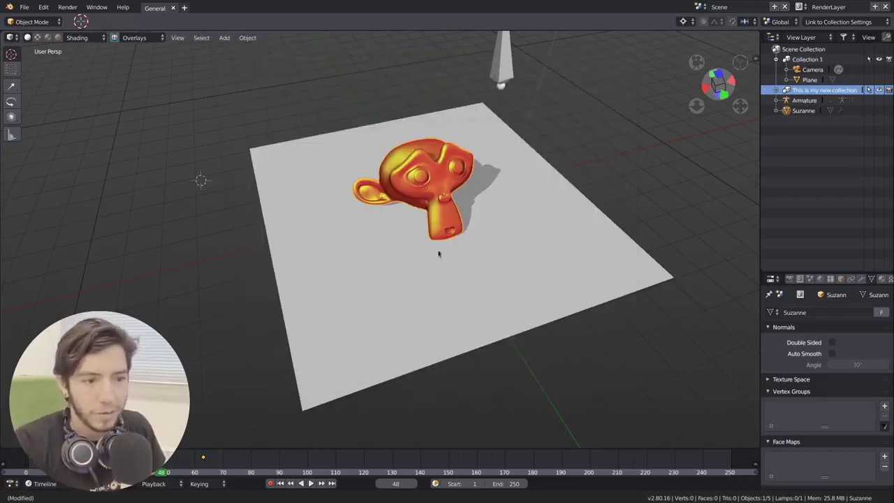
mouse_move(438, 253)
middle_mouse_down()
mouse_move(326, 169)
mouse_move(349, 230)
middle_mouse_up()
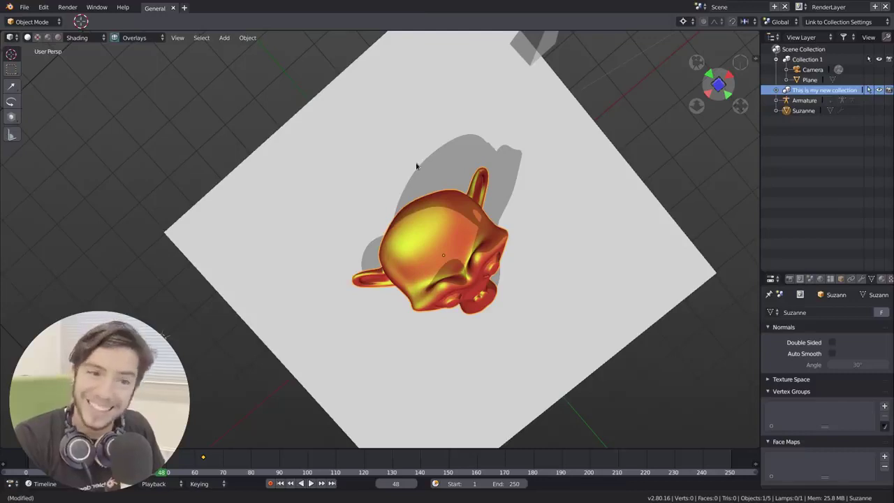
Step: Use the GNOME Activities overview to bring the User Preferences window to the front
key("super")
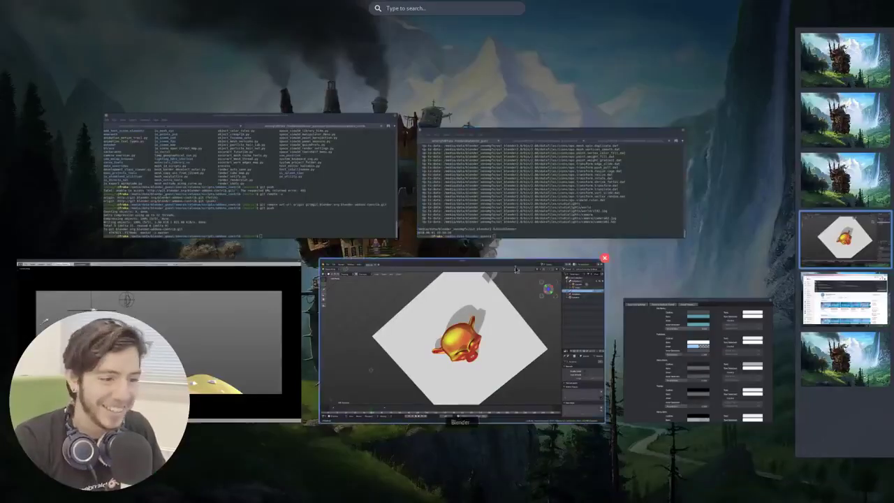
left_click(478, 286)
key("super")
left_click(698, 359)
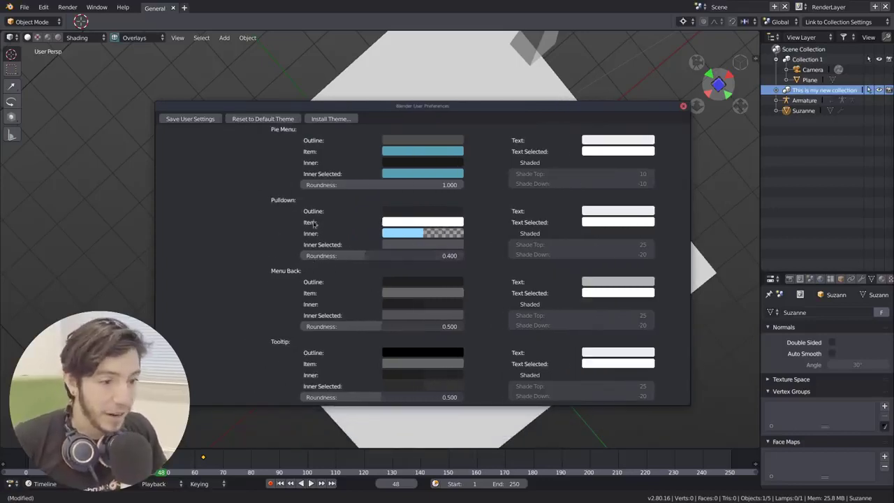
Step: Close User Preferences and orbit from top-down to an angled view of the scene
scroll(399, 187, "up", 4)
scroll(332, 241, "up", 5)
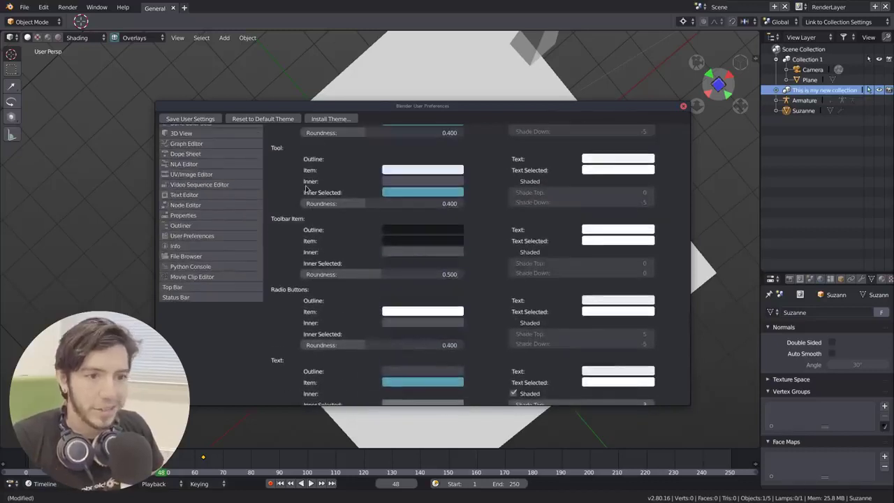
left_click(683, 106)
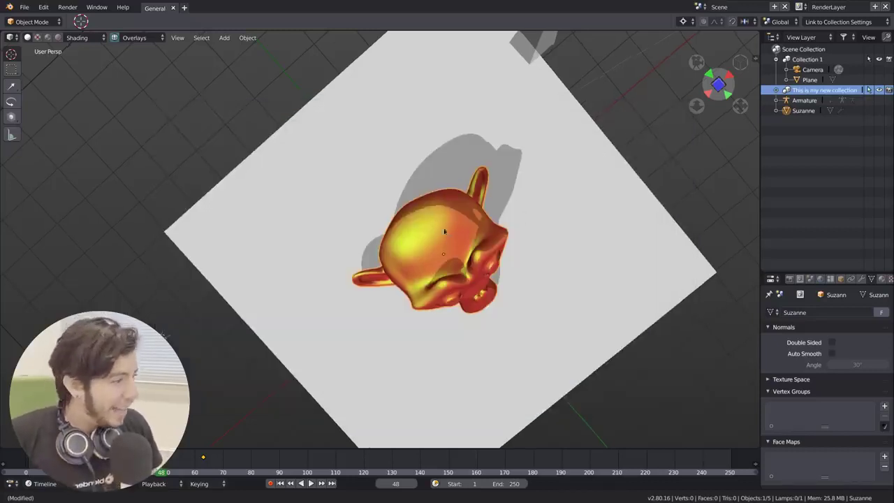
middle_click_drag(489, 175, 345, 122)
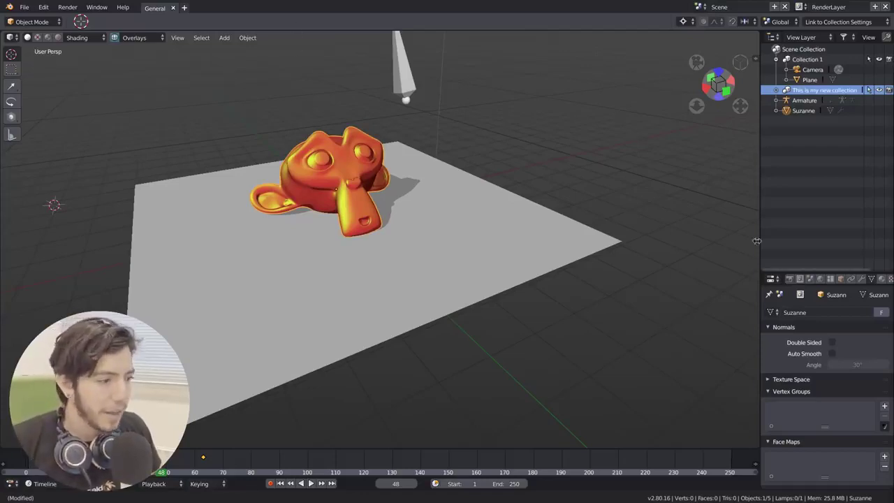
Step: Widen the outliner/properties column, heighten the Properties editor, and show the window overview
left_click_drag(760, 212, 551, 212)
left_click_drag(729, 271, 712, 182)
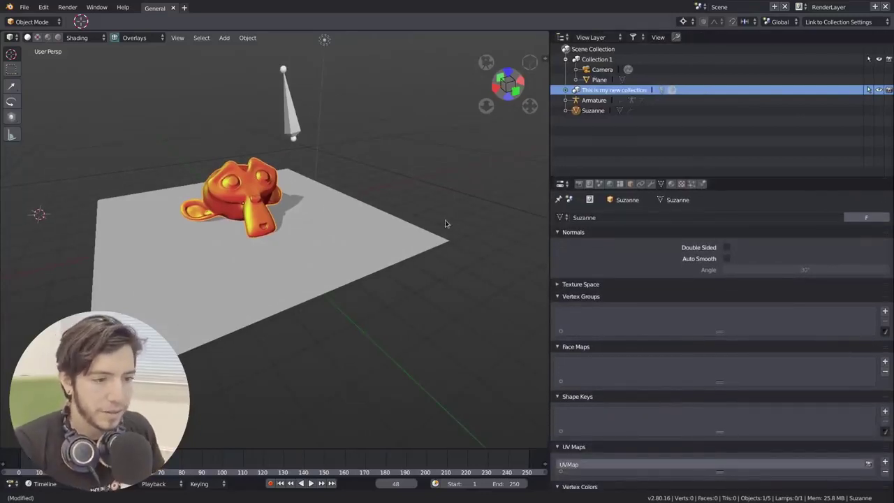
key("super")
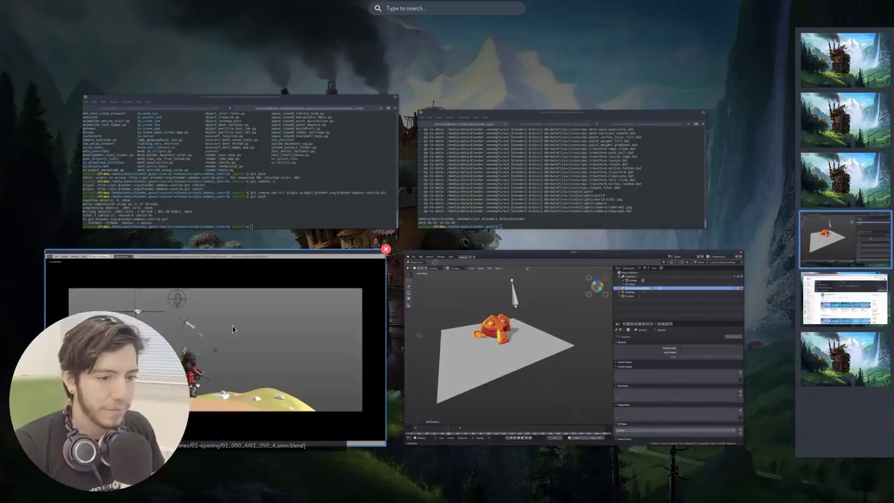
Step: Switch to the Blender 2.79 window, float it, and widen its properties panel and outliner
key("super")
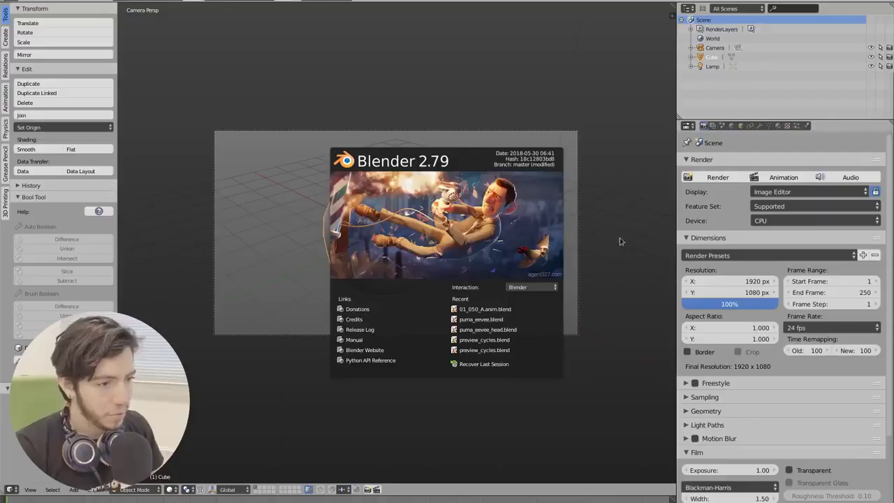
left_click(634, 206)
key("super+Down")
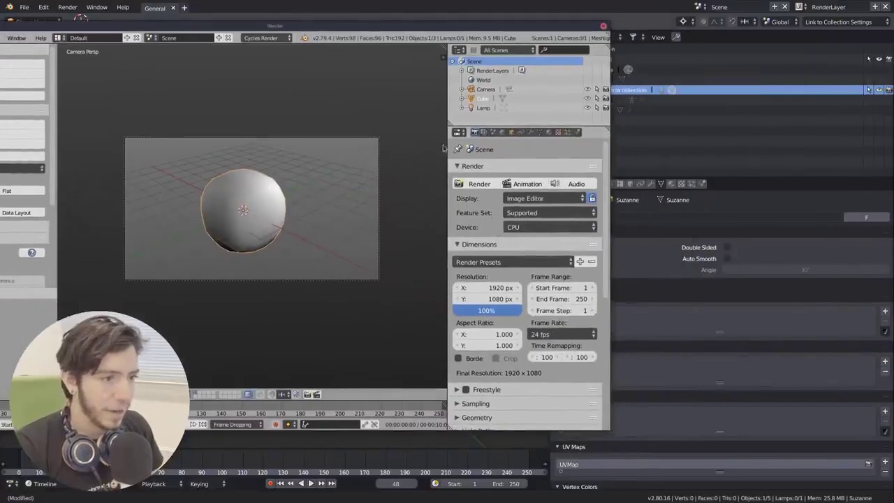
left_click_drag(445, 149, 338, 148)
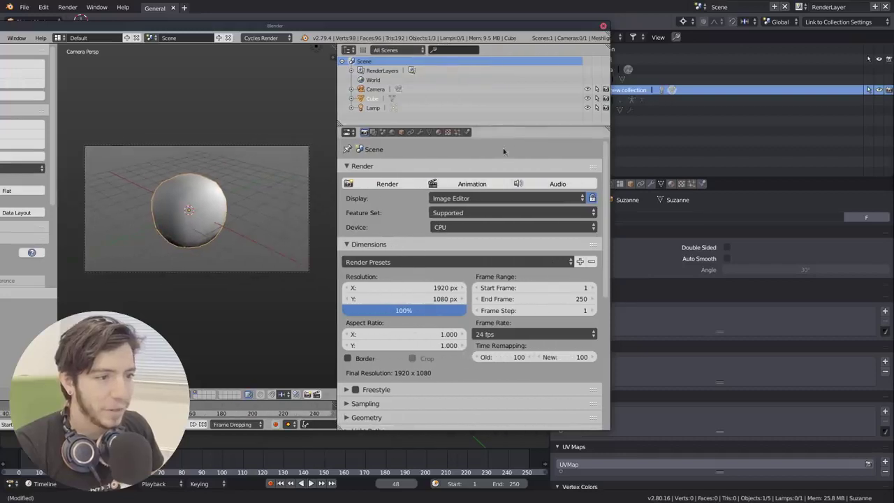
left_click_drag(501, 127, 496, 150)
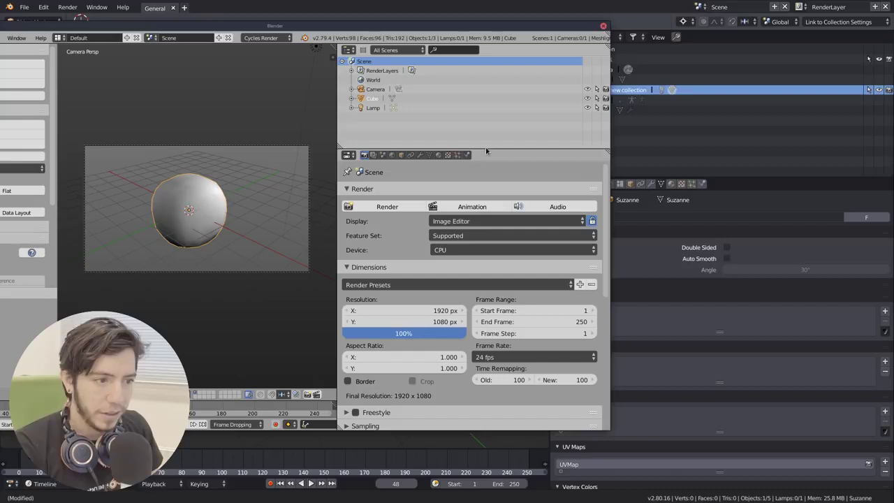
Step: Toggle the properties header row, split the properties area into two editors, and open its header menu
left_click_drag(484, 160, 476, 122)
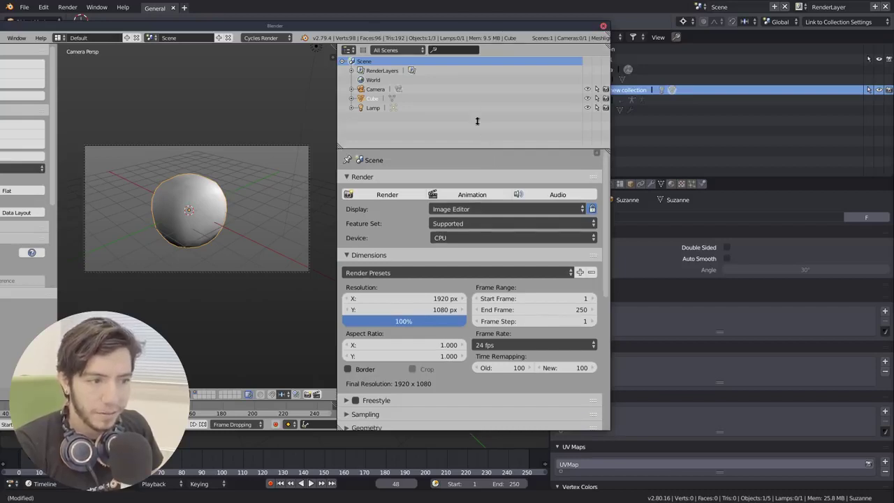
left_click(597, 152)
left_click_drag(508, 165, 489, 148)
left_click(597, 152)
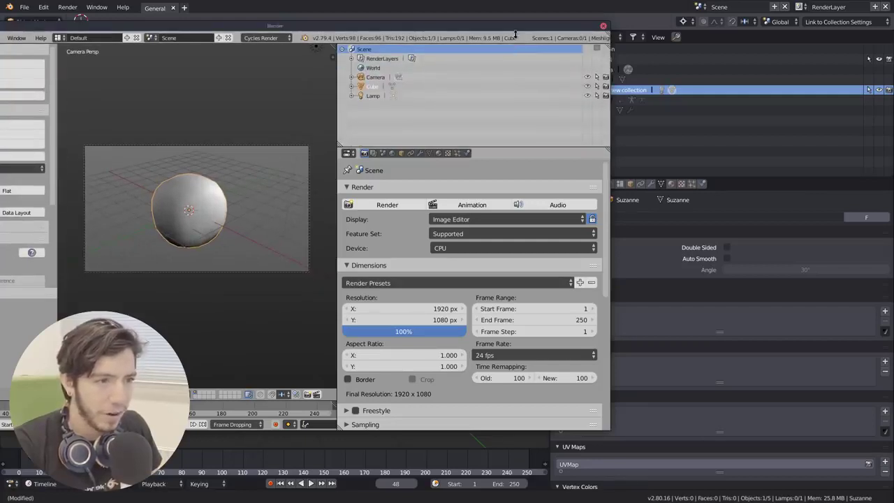
left_click_drag(605, 149, 497, 154)
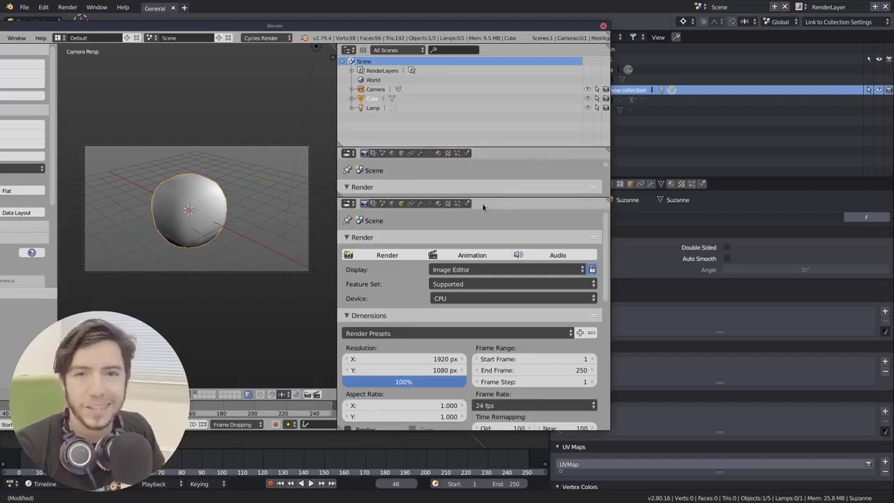
right_click(490, 157)
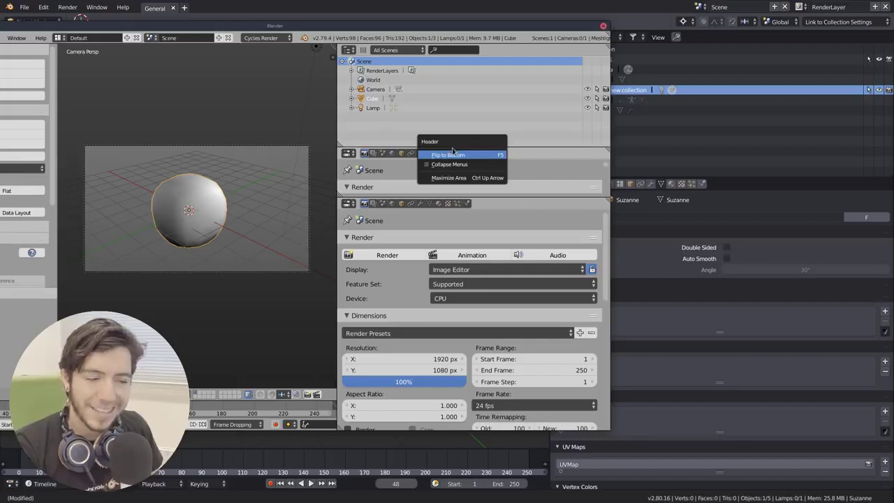
Step: Close the Blender 2.79 window, readjust the properties editor, and widen the 3D viewport back out
left_click(603, 26)
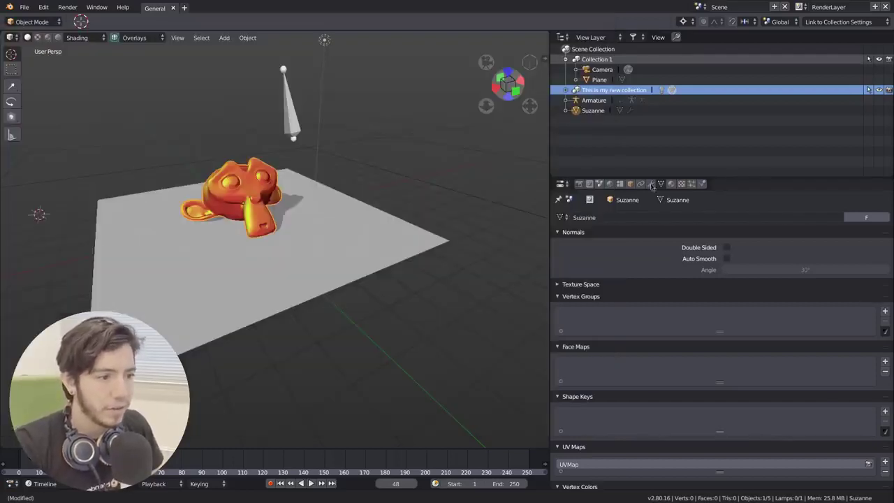
right_click(734, 185)
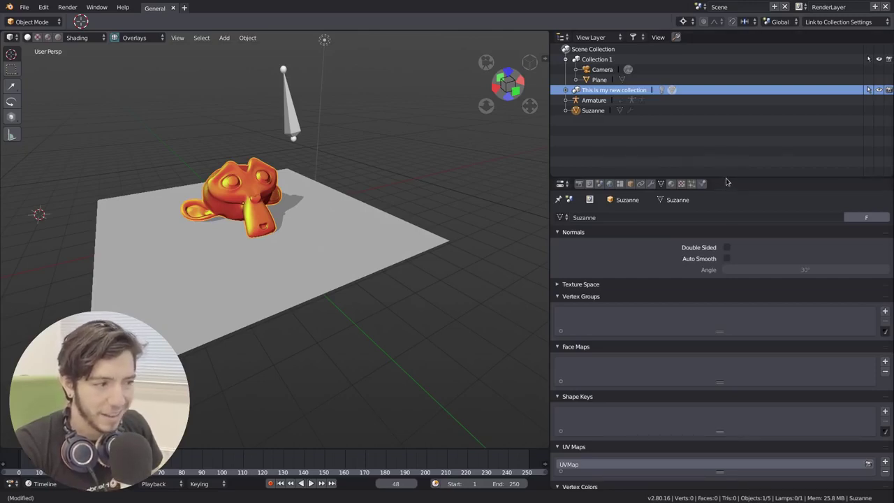
left_click_drag(726, 177, 726, 150)
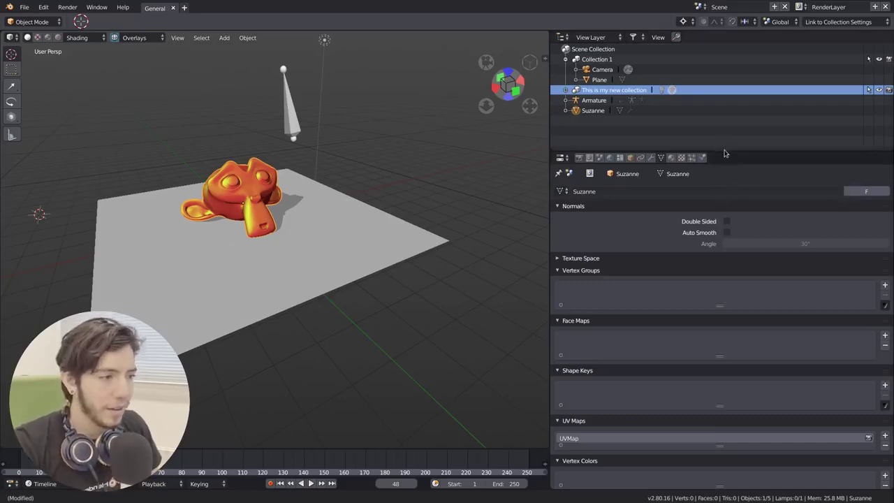
mouse_move(724, 151)
left_mouse_down()
mouse_move(731, 173)
mouse_move(726, 151)
left_mouse_up()
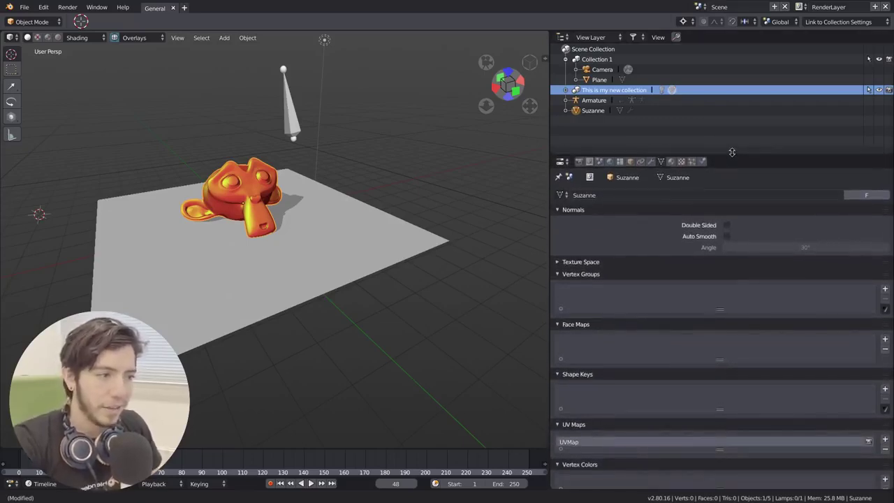
left_click_drag(551, 145, 728, 144)
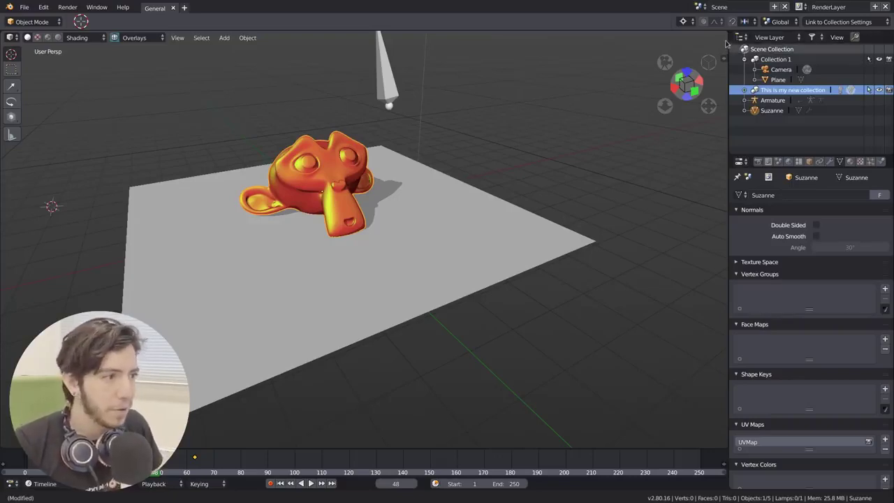
Step: Split the 3D viewport in two, join the halves back together, and bring up Area Options
left_click_drag(724, 34, 366, 195)
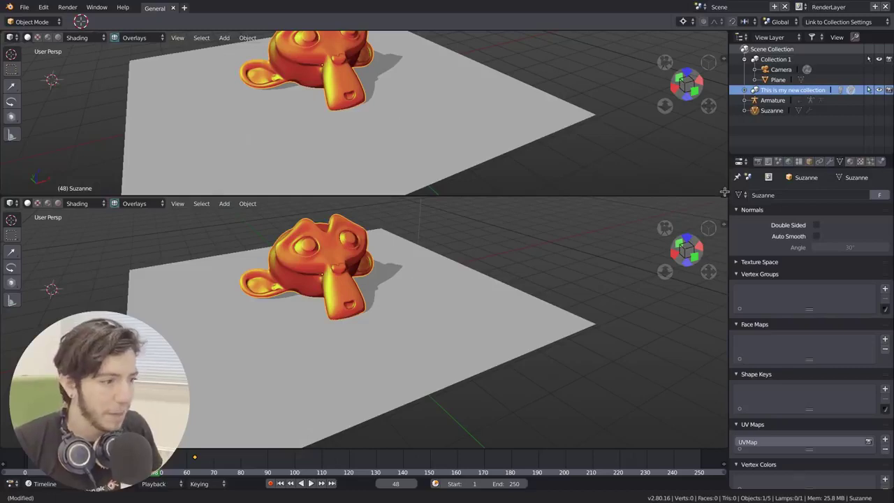
mouse_move(726, 192)
left_mouse_down()
mouse_move(726, 207)
mouse_move(723, 199)
left_mouse_up()
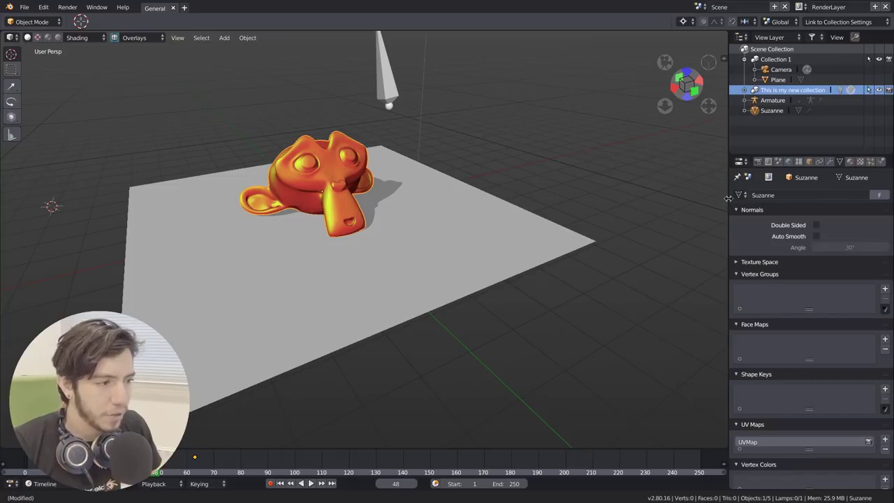
right_click(728, 198)
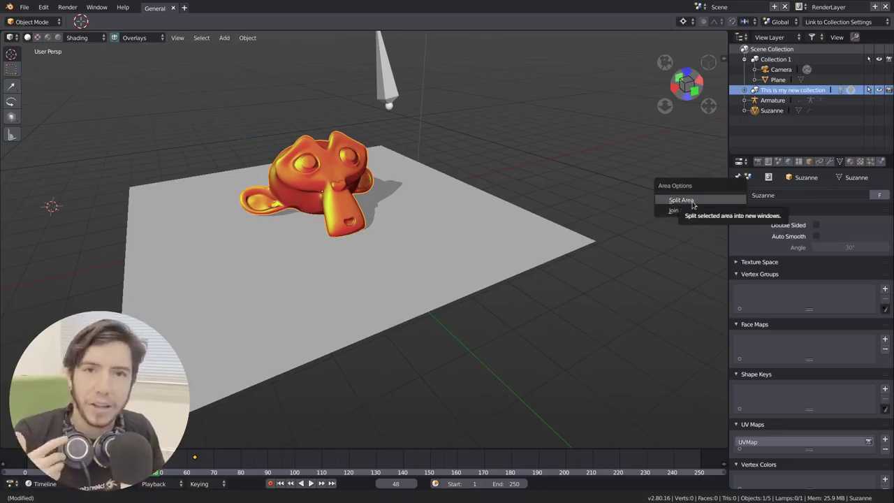
Step: Start a Split Area, flip it vertical and back, cancel it, then open View > Area commands
key("Escape")
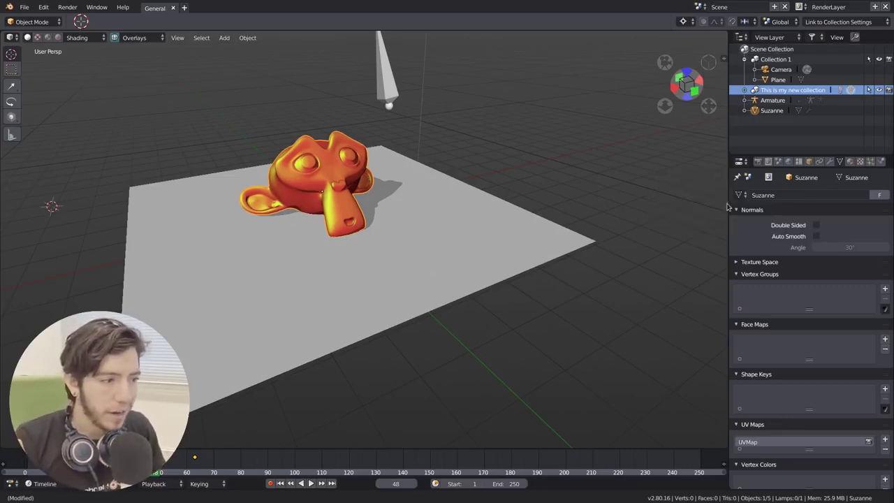
right_click(726, 206)
left_click(727, 205)
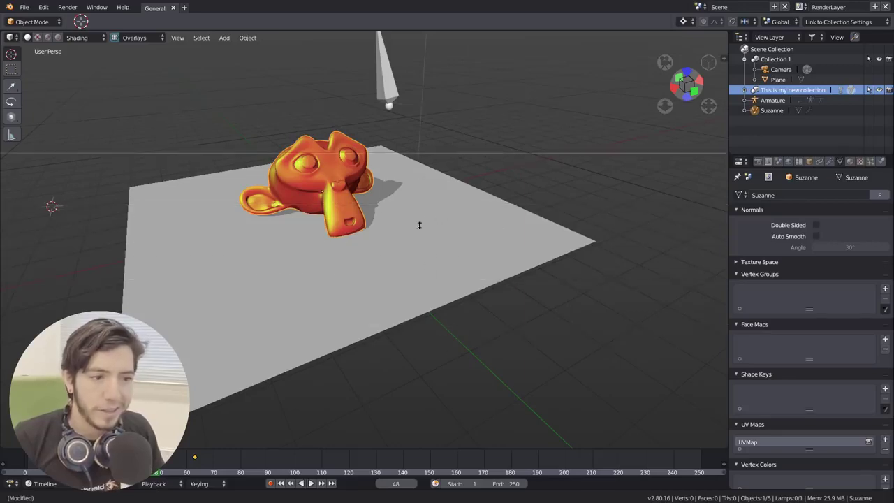
key("Tab")
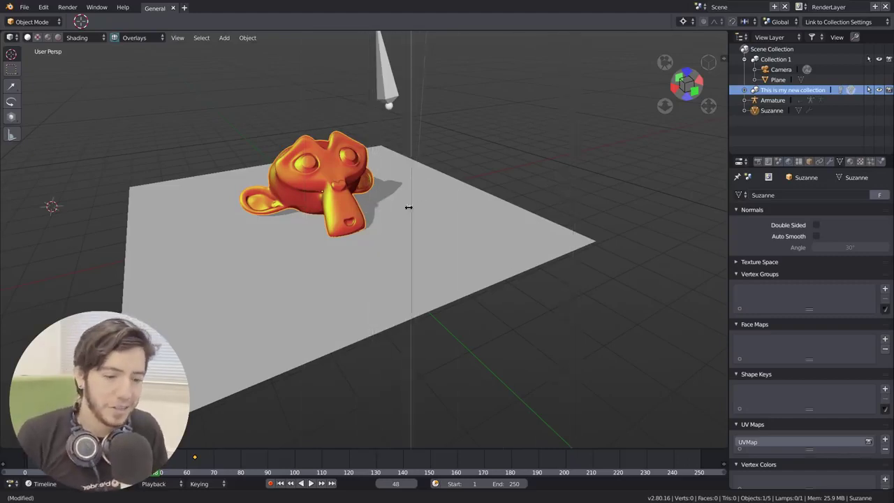
key("Tab")
key("Escape")
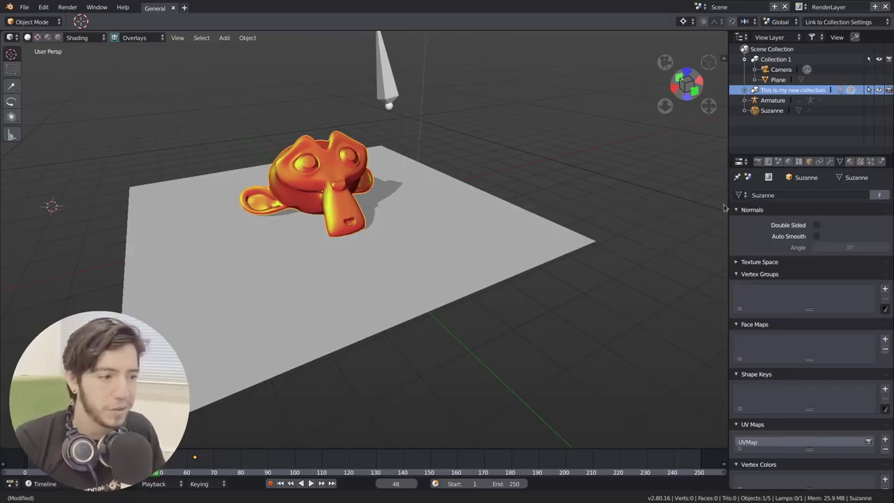
right_click(724, 210)
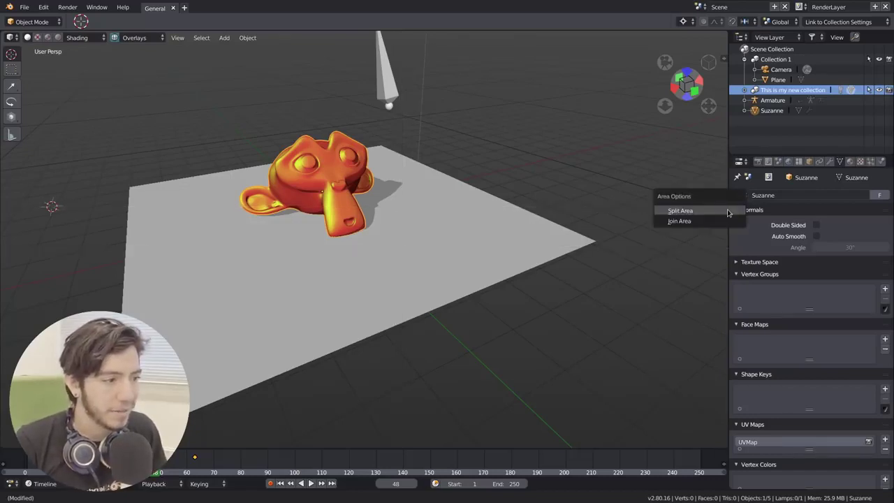
left_click(179, 39)
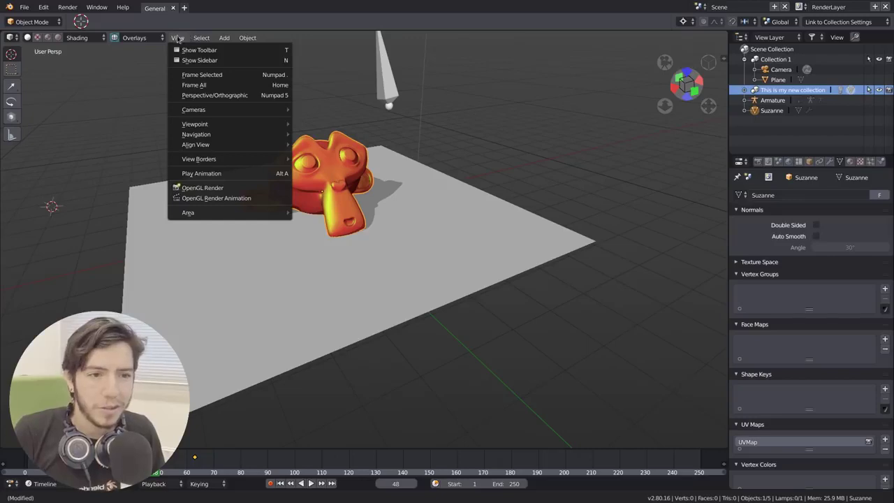
Step: Zoom the 3D viewport in until Suzanne's face fills the view
mouse_move(258, 212)
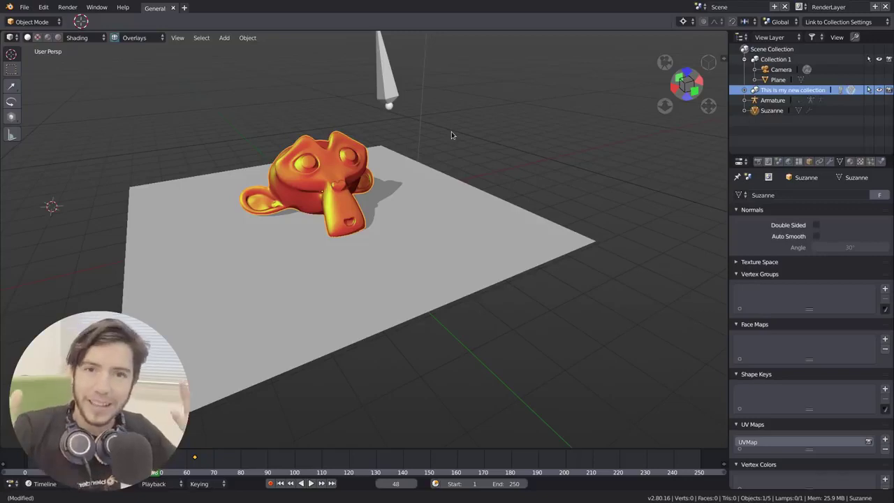
scroll(403, 186, "up", 3)
scroll(403, 186, "up", 3)
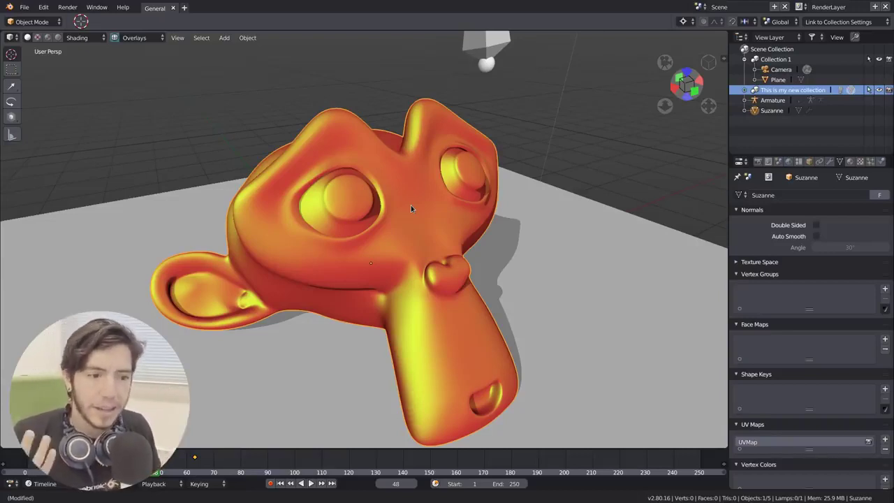
Step: Enable the Wireframe overlay, zoom out and orbit lower, and select the lamp instead of Suzanne
left_click(140, 38)
left_click(129, 147)
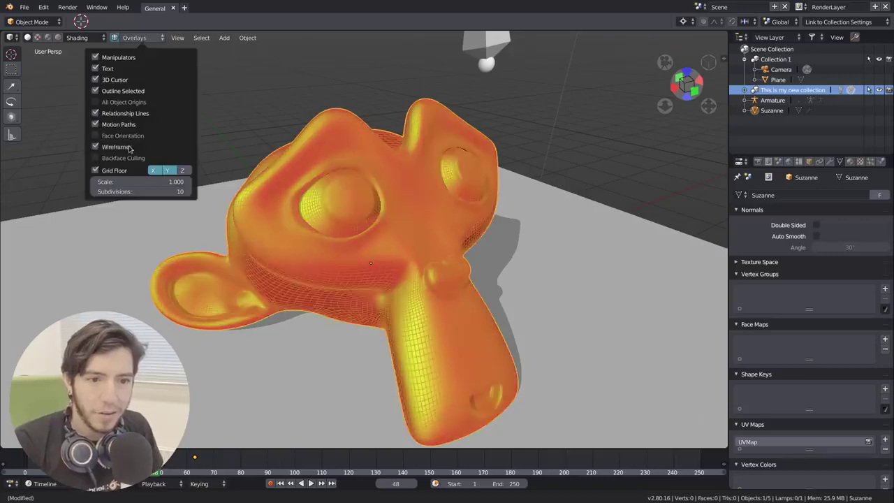
scroll(285, 194, "down", 8)
middle_click_drag(403, 286, 320, 224)
key("alt+a")
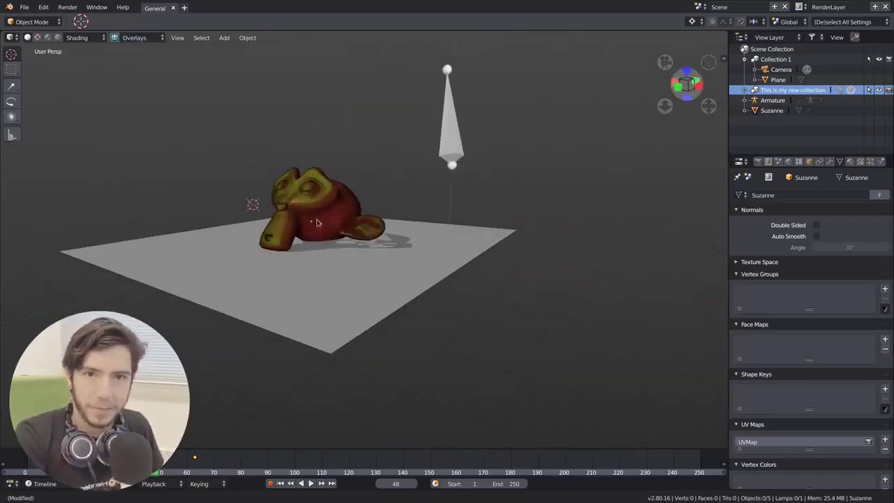
right_click(425, 235)
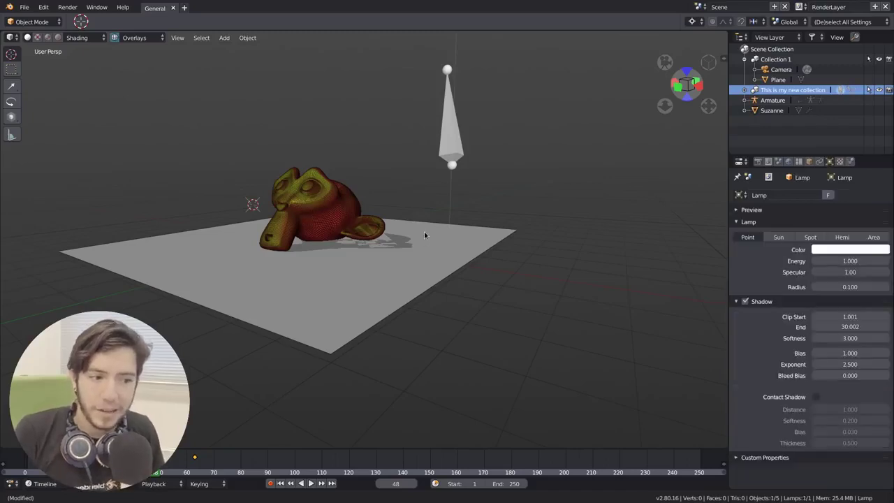
Step: Toggle the Wireframe overlay off and on, and enable Face Orientation to tint the models blue
left_click(141, 41)
left_click(121, 146)
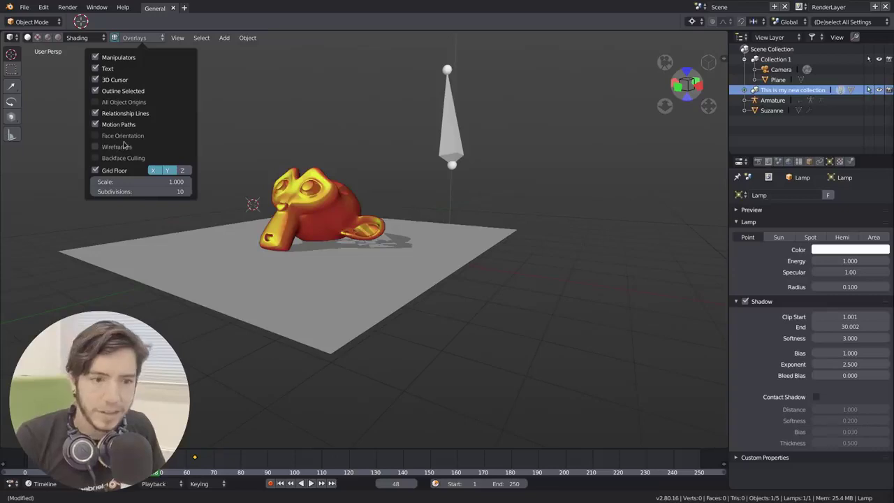
left_click(123, 146)
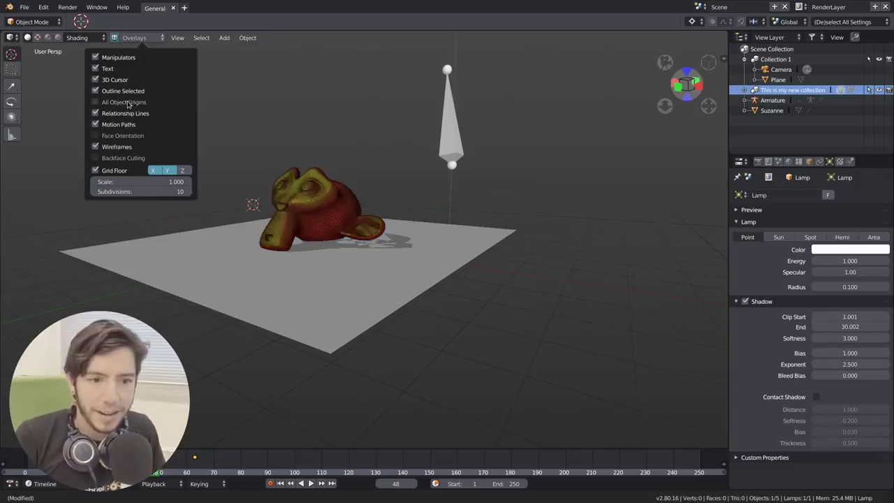
left_click(123, 137)
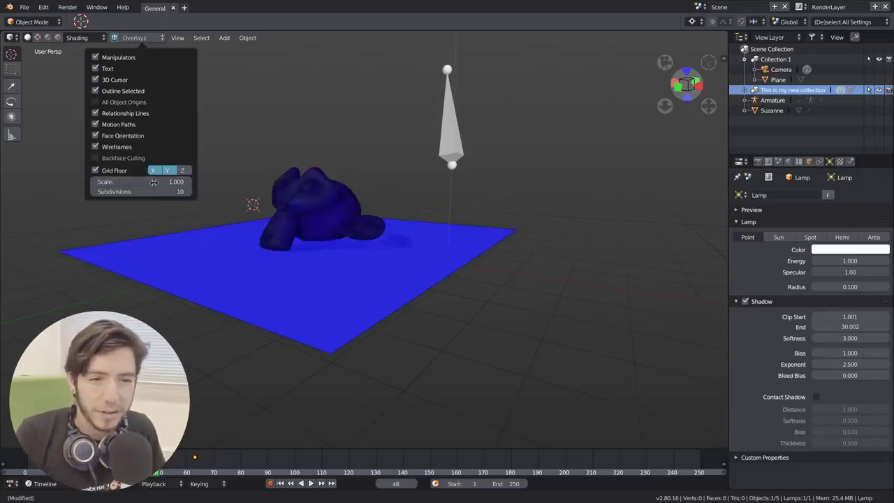
Step: Try Single, Random and Material object colouring, then switch to Flat lighting
left_click(89, 37)
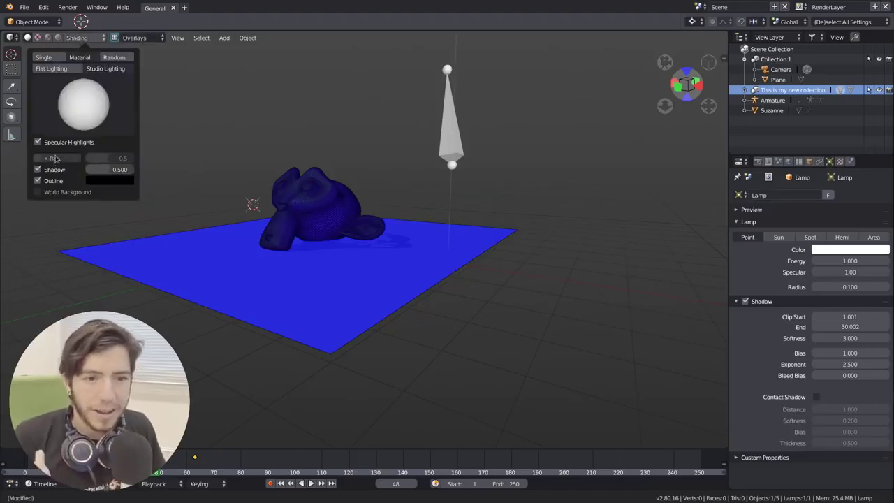
left_click(44, 57)
left_click(114, 57)
left_click(93, 58)
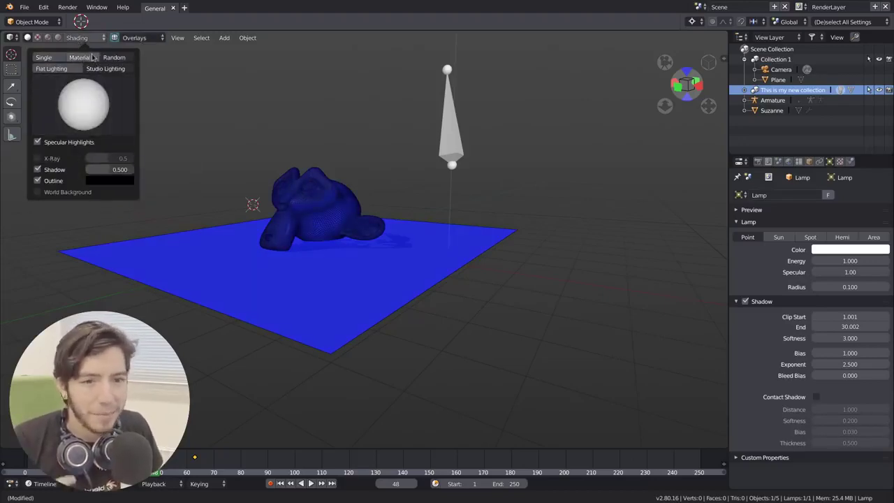
left_click(71, 69)
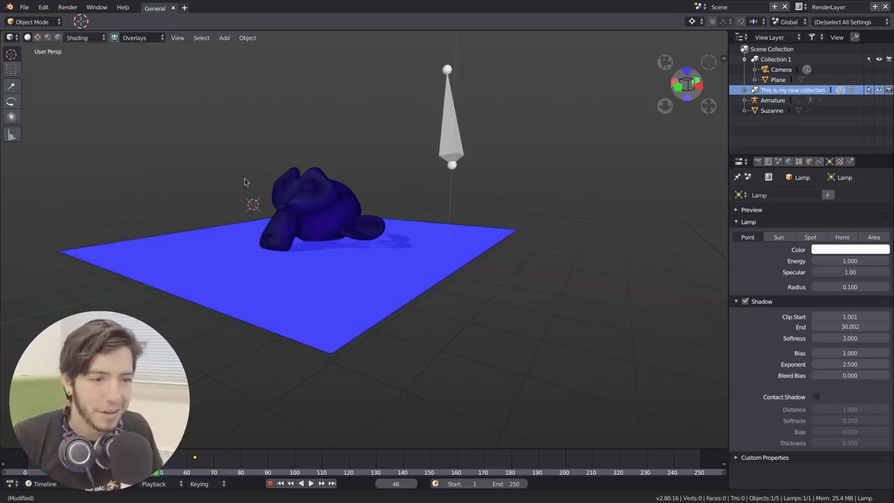
Step: Switch to LookDev with an HDRI, Show Background at 1.0 and Scene Light enabled
left_click(58, 38)
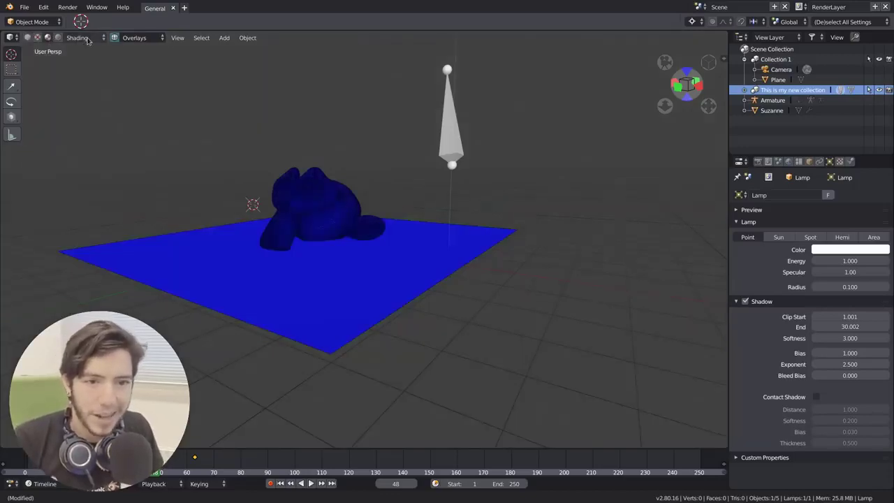
left_click(87, 39)
left_click(84, 78)
left_click(110, 139)
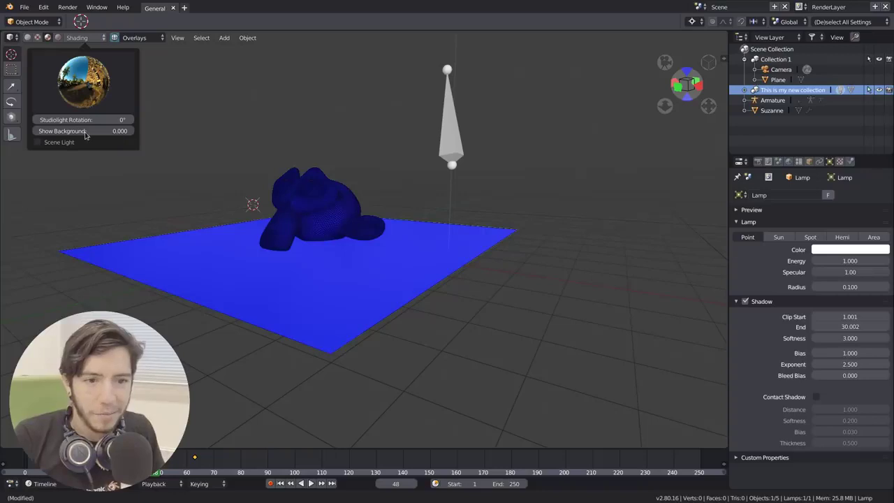
left_click_drag(86, 135, 122, 132)
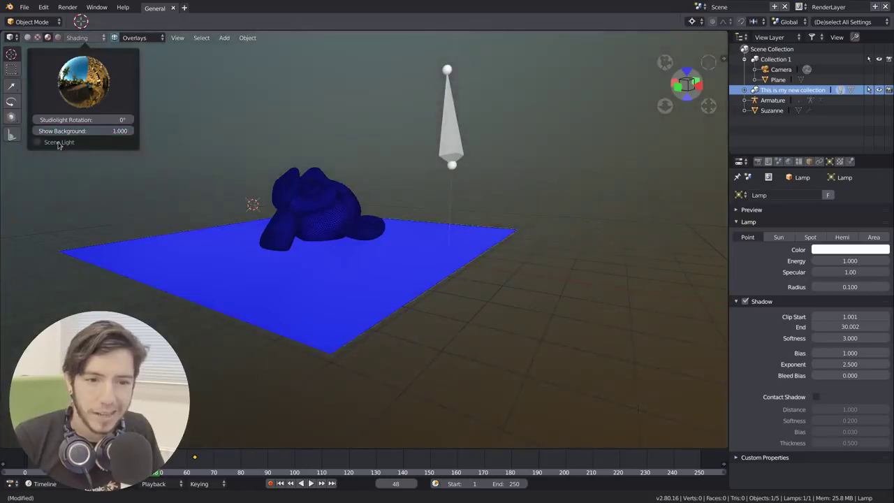
left_click(58, 143)
Step: Orbit to face Suzanne from the front and return to Solid shading
middle_click_drag(204, 210, 265, 202)
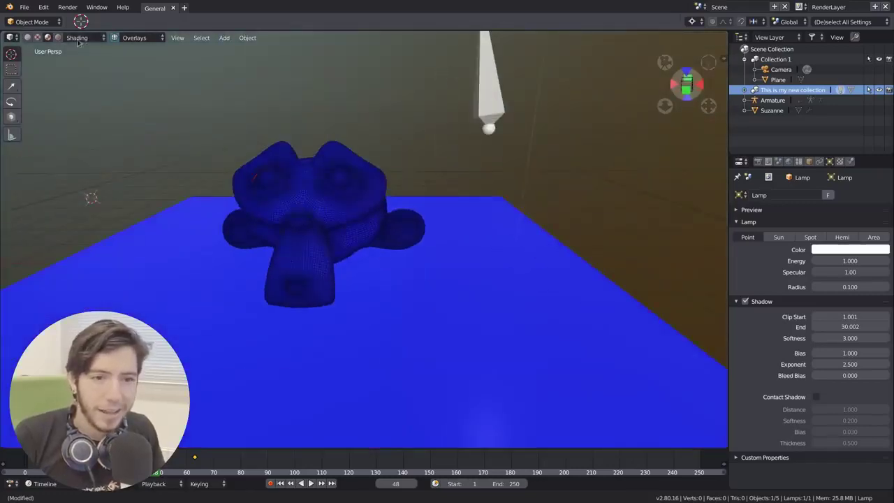
left_click(81, 37)
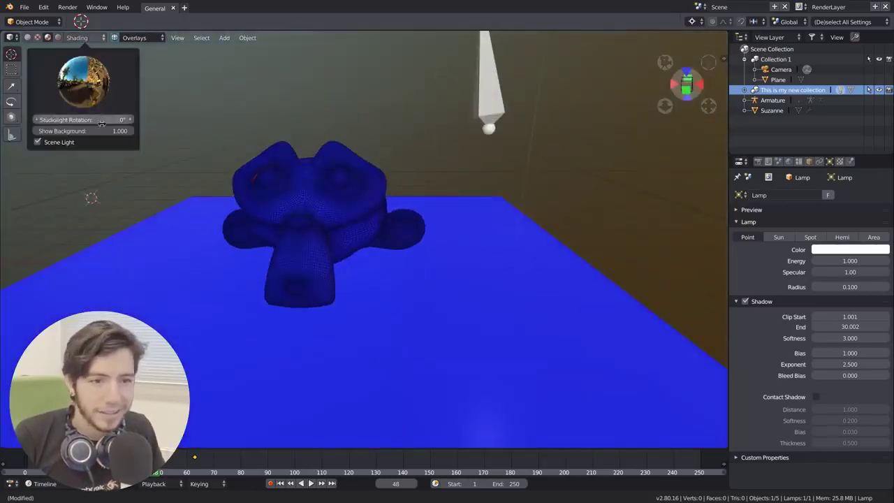
left_click(36, 38)
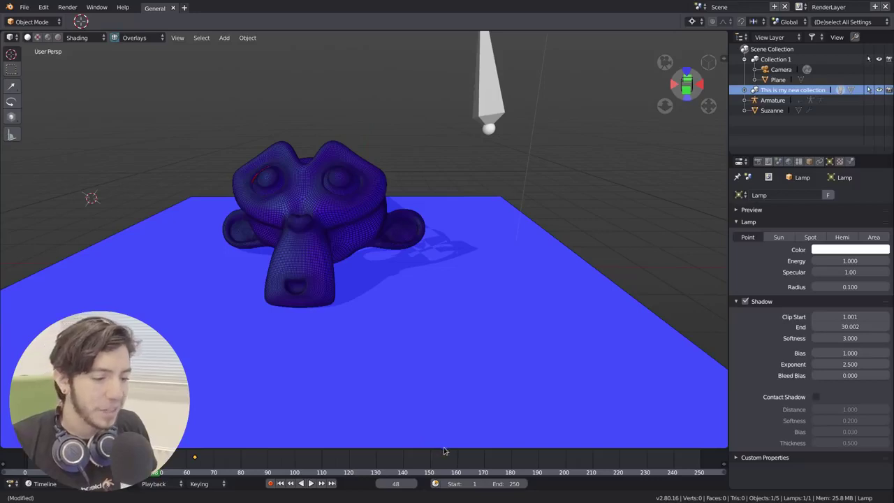
Step: Raise the viewport–Timeline border to enlarge the Timeline, then orbit lower around Suzanne
left_click_drag(444, 447, 435, 391)
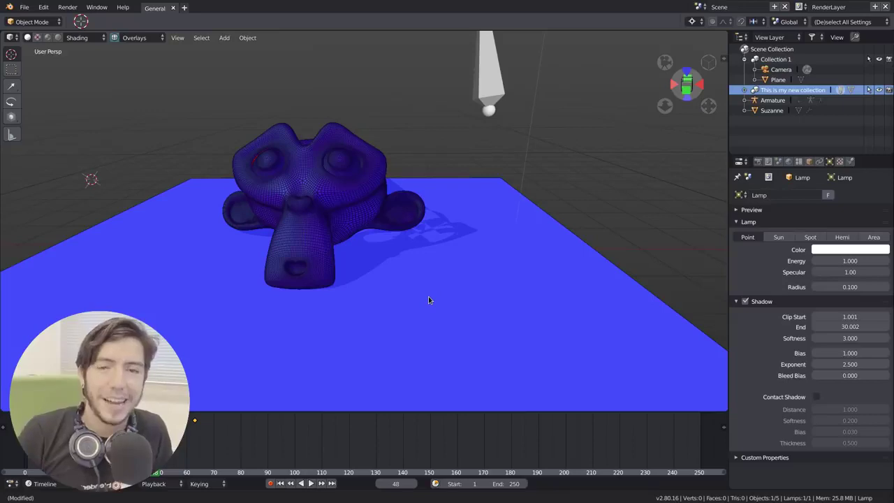
middle_click_drag(428, 299, 425, 212)
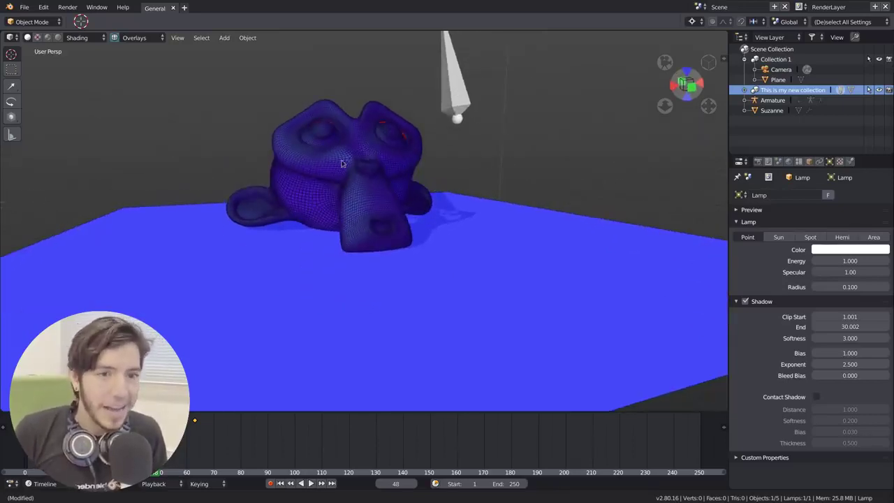